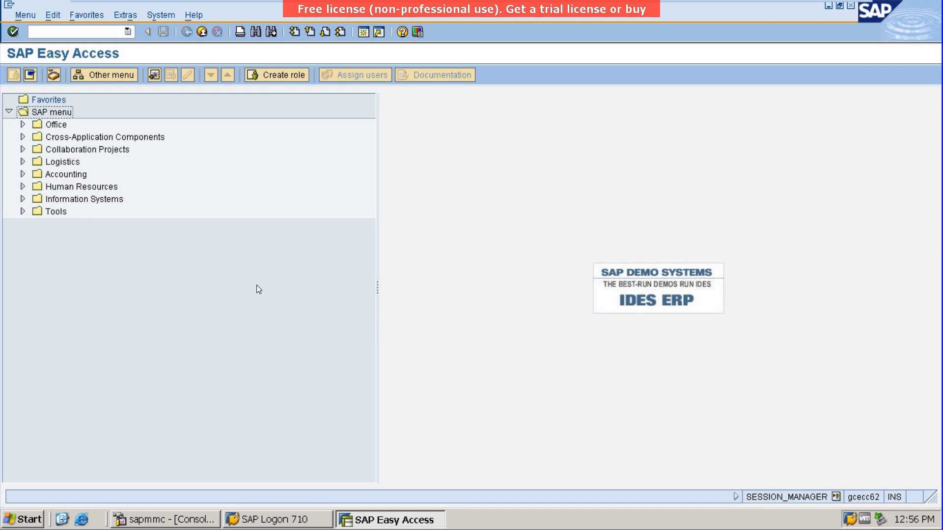
# Open a blank Notepad document through the Windows Run dialog.
pyautogui.press('super+r')
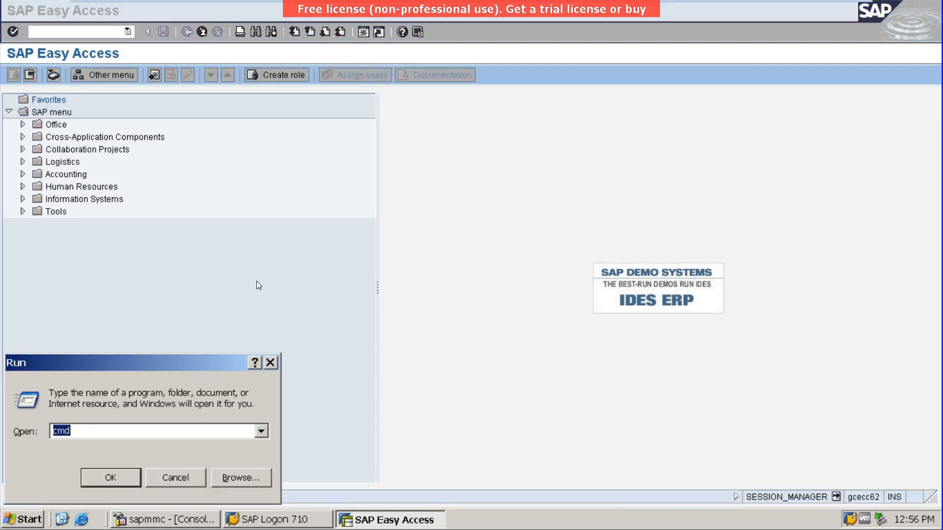
pyautogui.write('note')
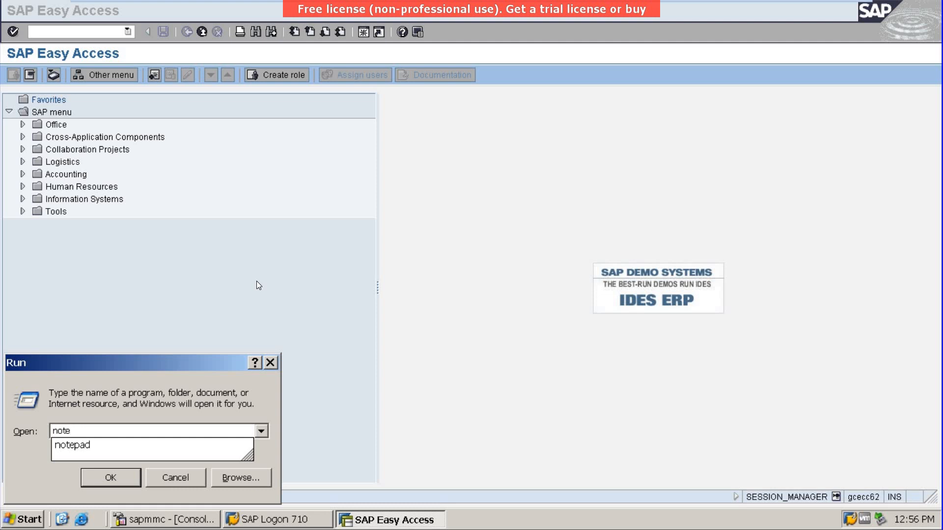
pyautogui.click(92, 443)
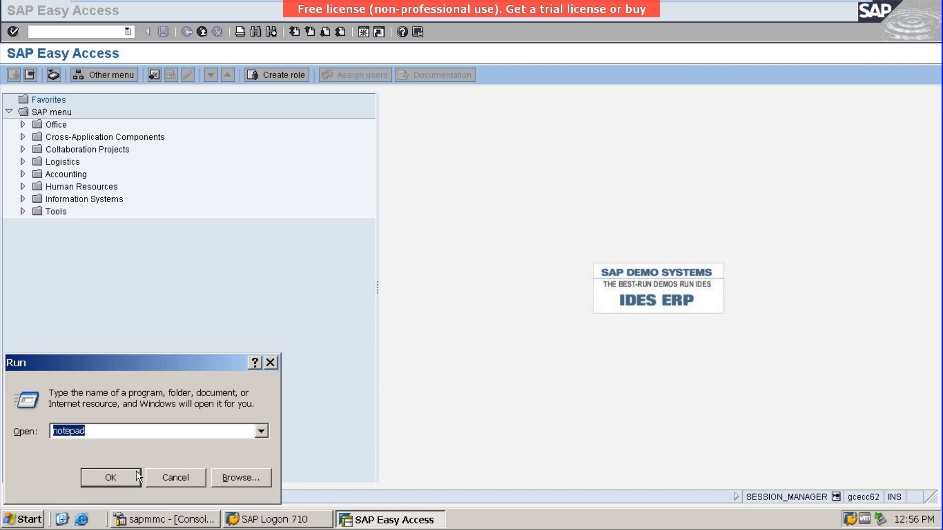
pyautogui.click(136, 471)
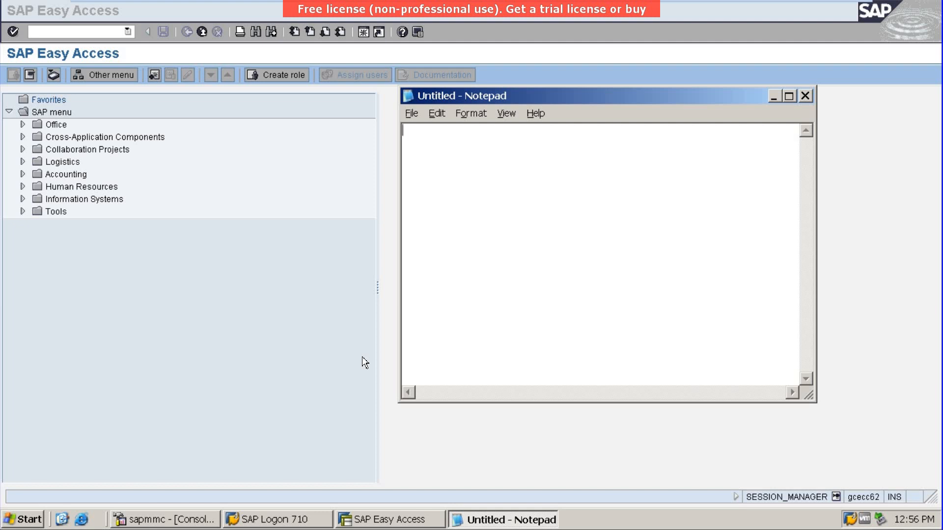
# Note the journal entry on two lines: "Telehone ex .... DR" and "Bank ........... CR".
pyautogui.write('Tele')
pyautogui.write('hone ex ')
pyautogui.write('.... ')
pyautogui.write('dr ')
pyautogui.write('Bank')
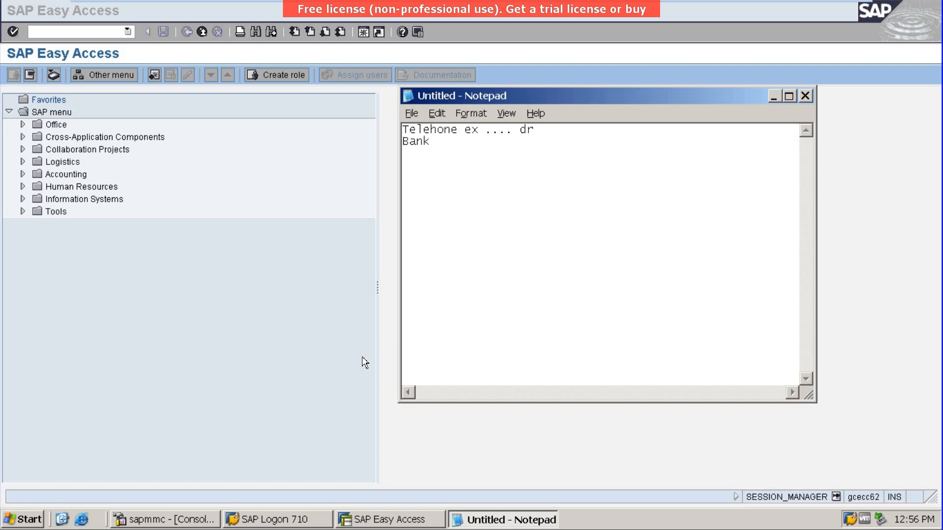
pyautogui.write(' ........... CR')
pyautogui.click(546, 128)
pyautogui.press('BackSpace')
pyautogui.press('BackSpace')
pyautogui.write('DR')
# Switch back to SAP Easy Access and start transaction FBD1 for entering a recurring document.
pyautogui.click(299, 233)
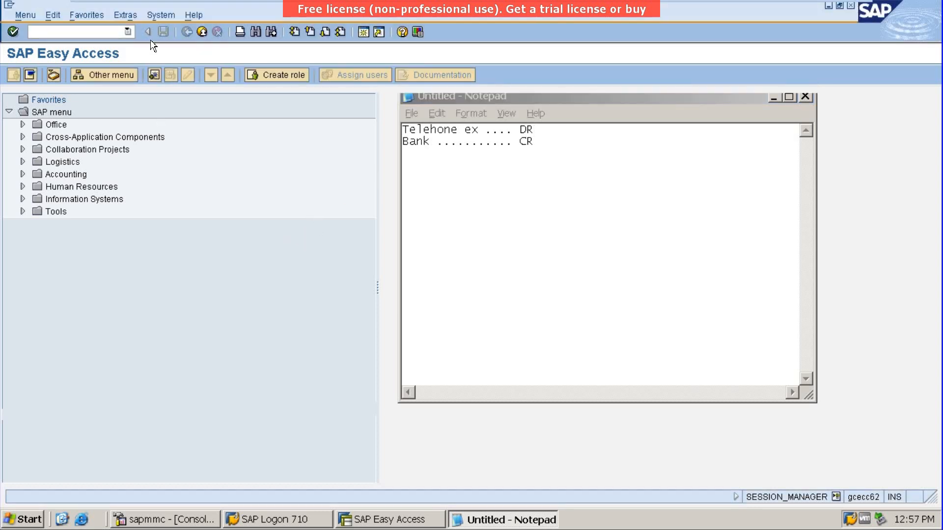
pyautogui.click(56, 29)
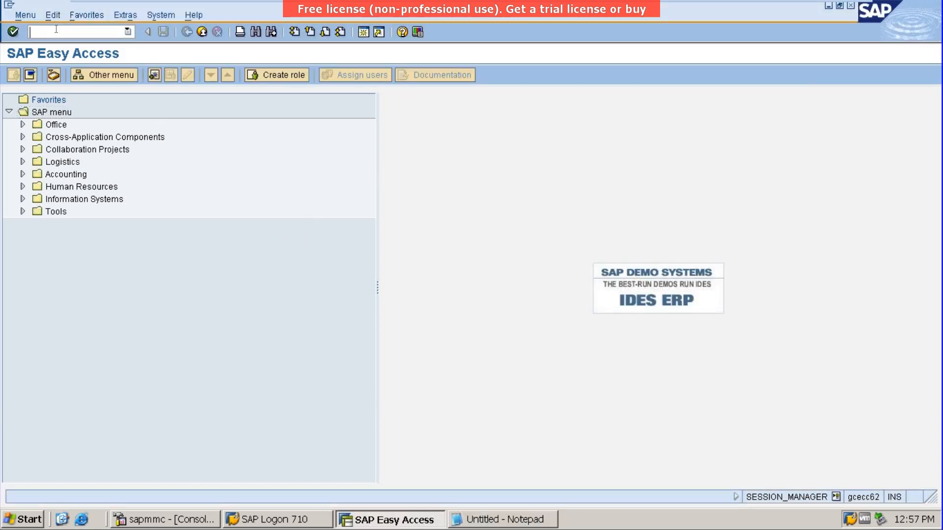
pyautogui.write('FBd1')
pyautogui.press('Return')
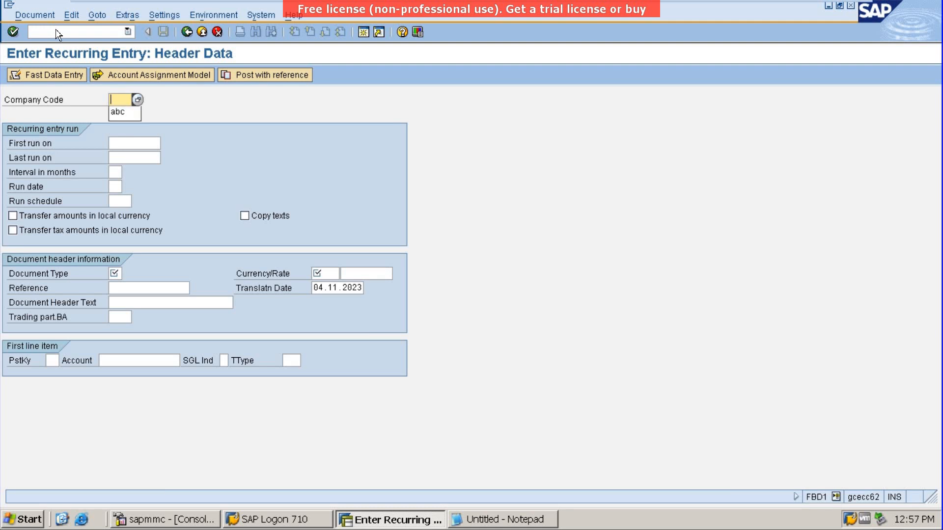
# Enter company code abc, first and last run dates 04.11.2023, and a monthly run interval of 01.
pyautogui.press('Down')
pyautogui.press('Tab')
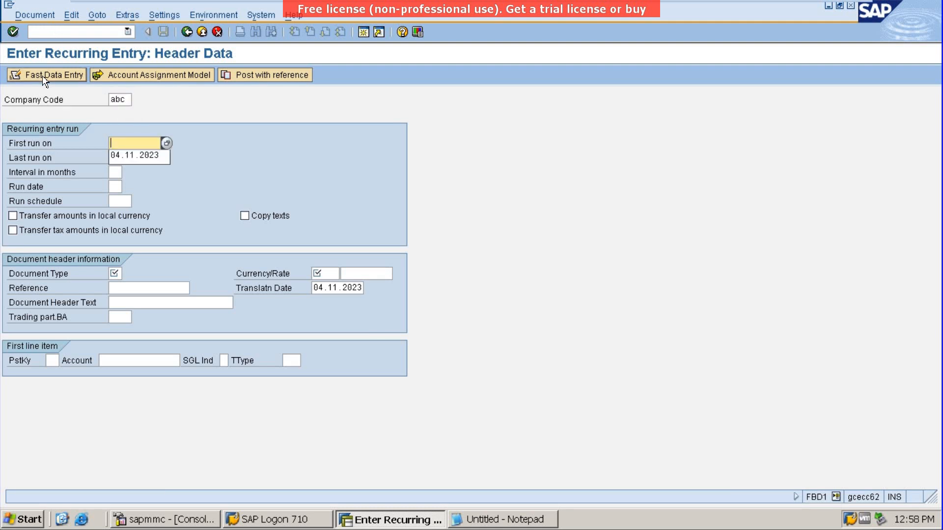
pyautogui.press('Down')
pyautogui.press('Tab')
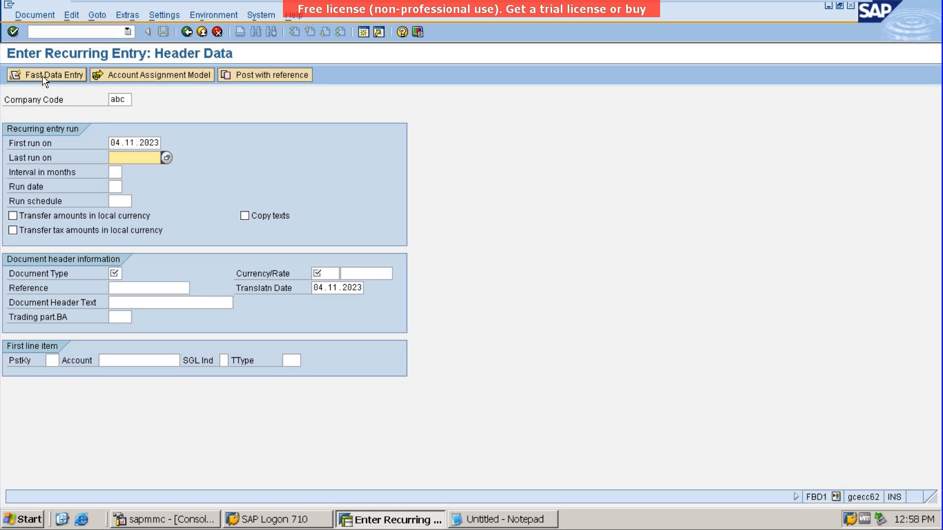
pyautogui.press('Down')
pyautogui.press('Tab')
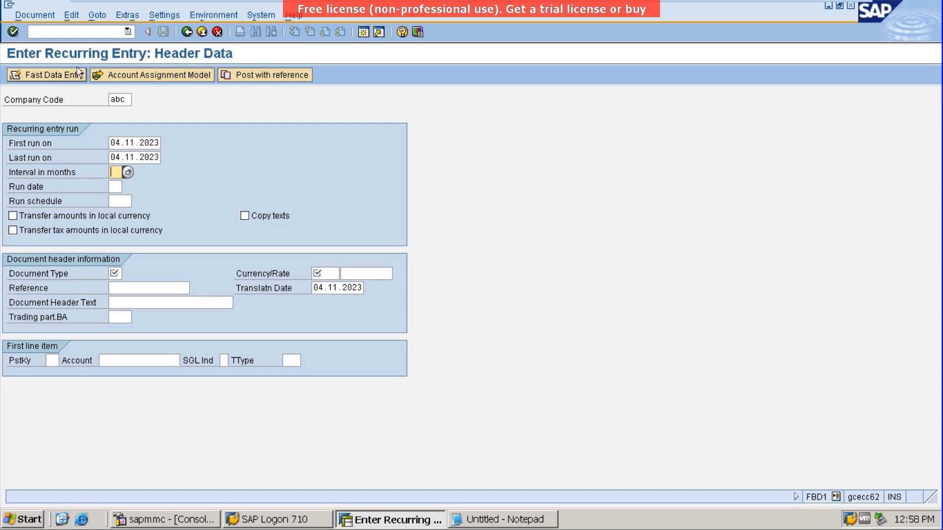
pyautogui.click(128, 173)
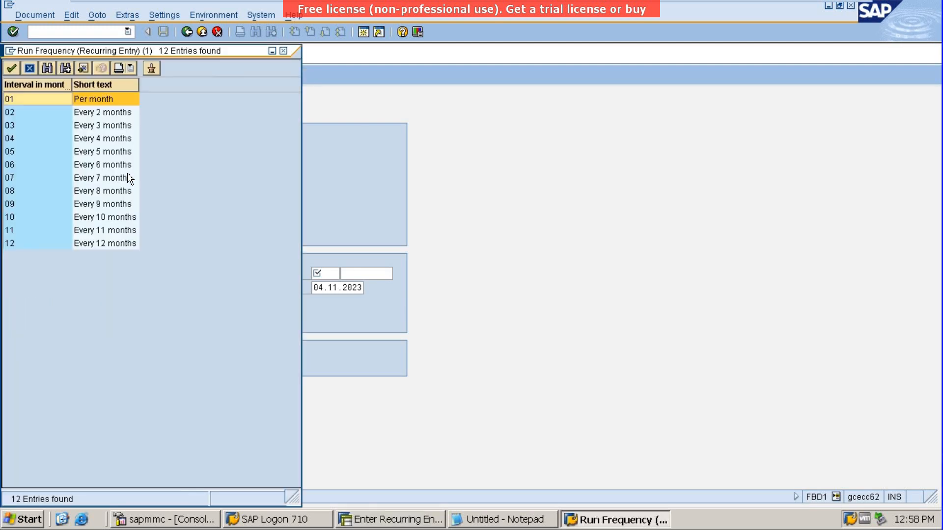
pyautogui.click(91, 97)
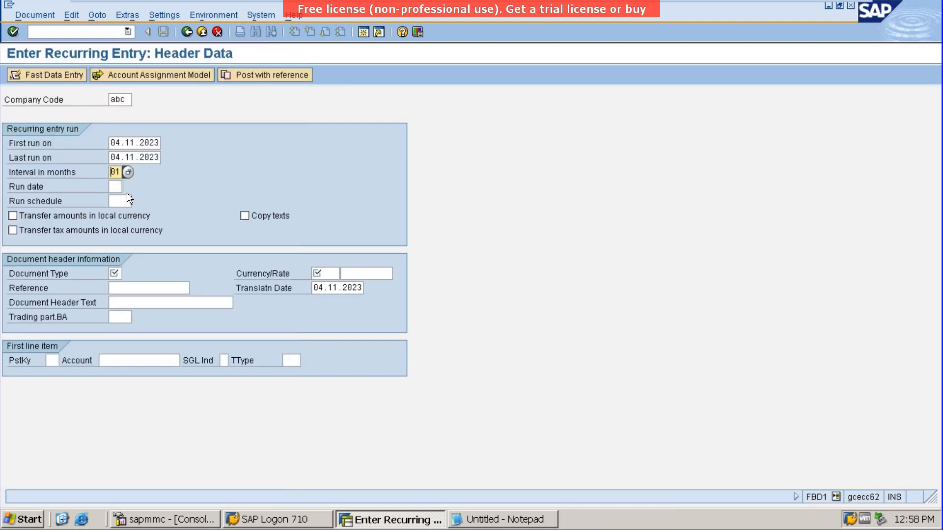
# Set the document type to SA and enter "monthly ph exp" as both the reference and the document header text.
pyautogui.click(118, 187)
pyautogui.click(120, 277)
pyautogui.press('BackSpace')
pyautogui.click(119, 285)
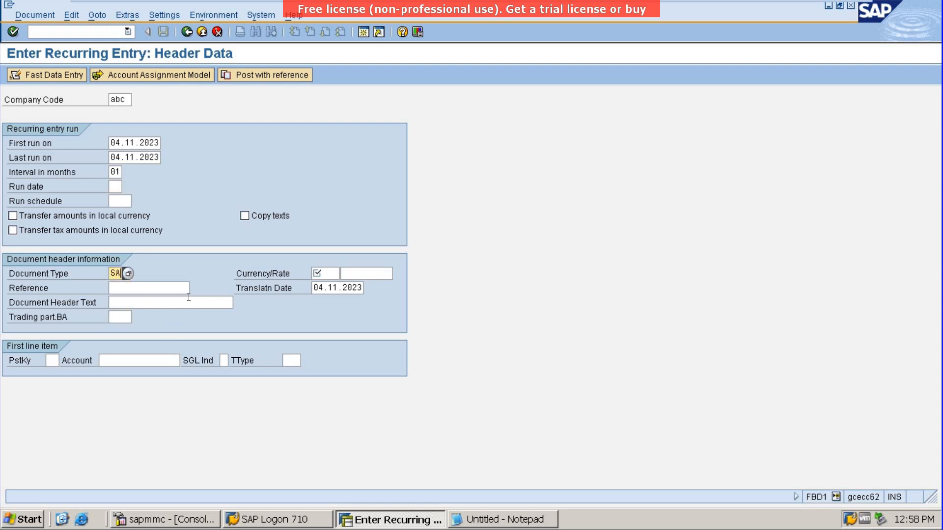
pyautogui.click(181, 292)
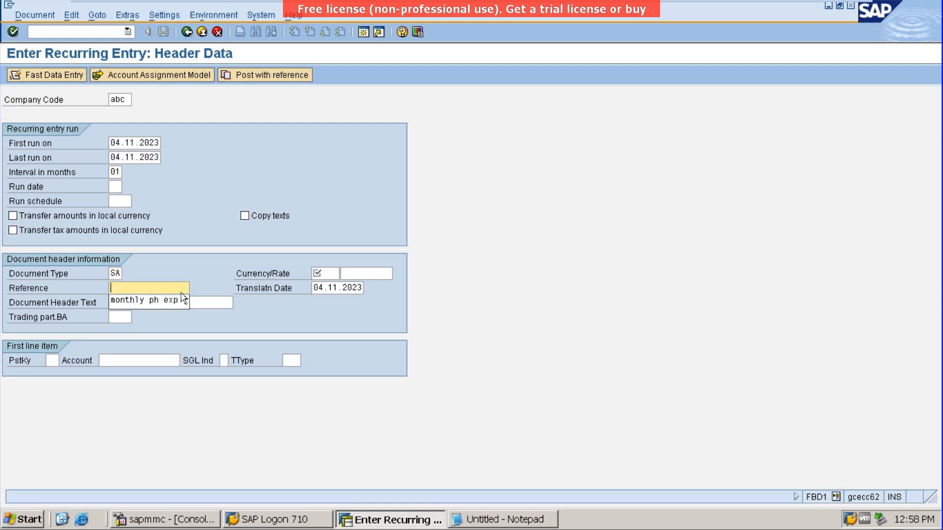
pyautogui.click(173, 302)
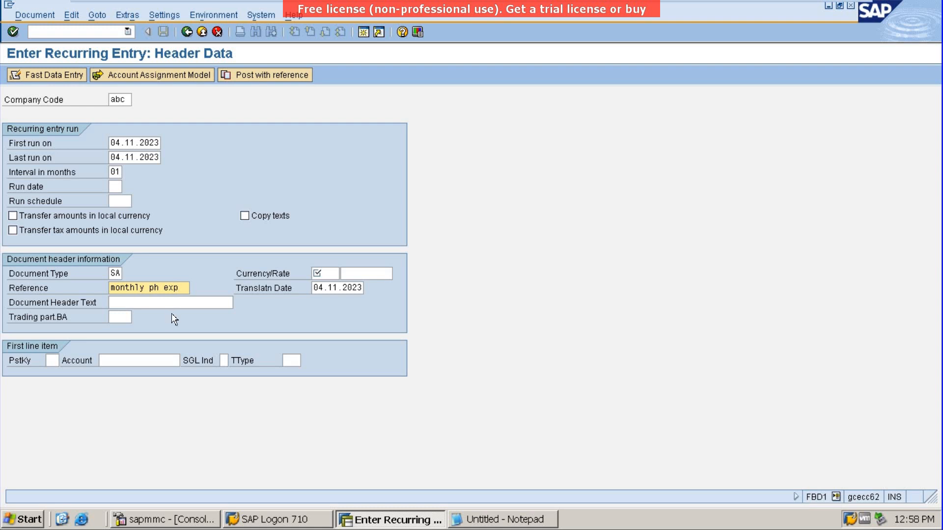
pyautogui.click(174, 301)
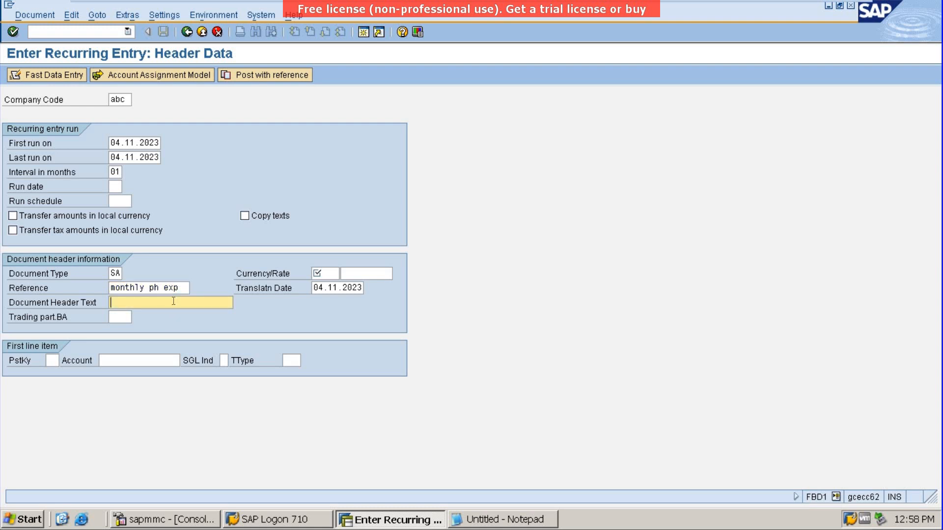
pyautogui.click(180, 302)
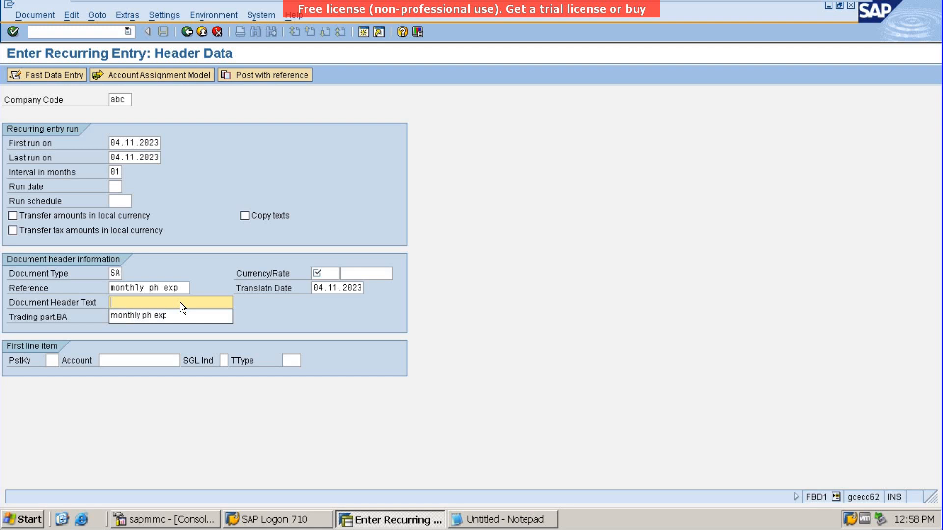
pyautogui.click(178, 317)
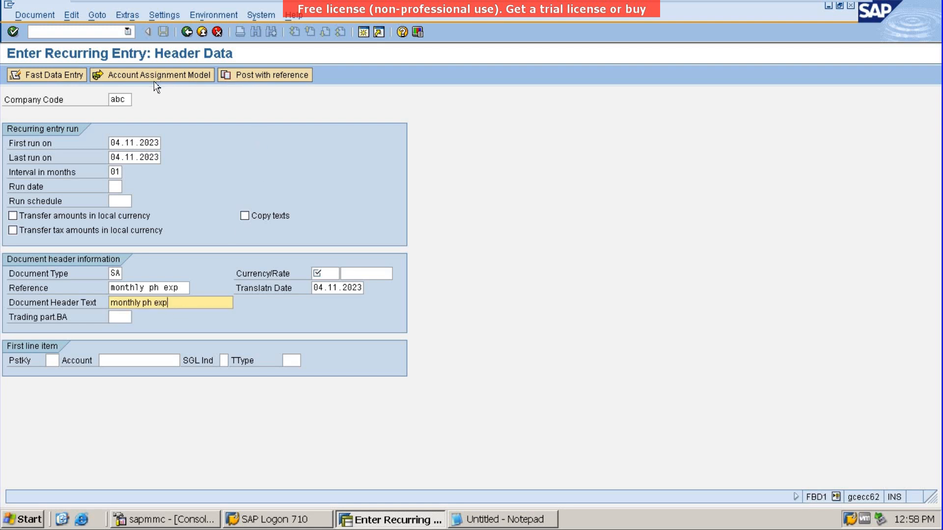
# Set the document currency to EUR and proceed to fast data entry of the G/L account items.
pyautogui.click(75, 73)
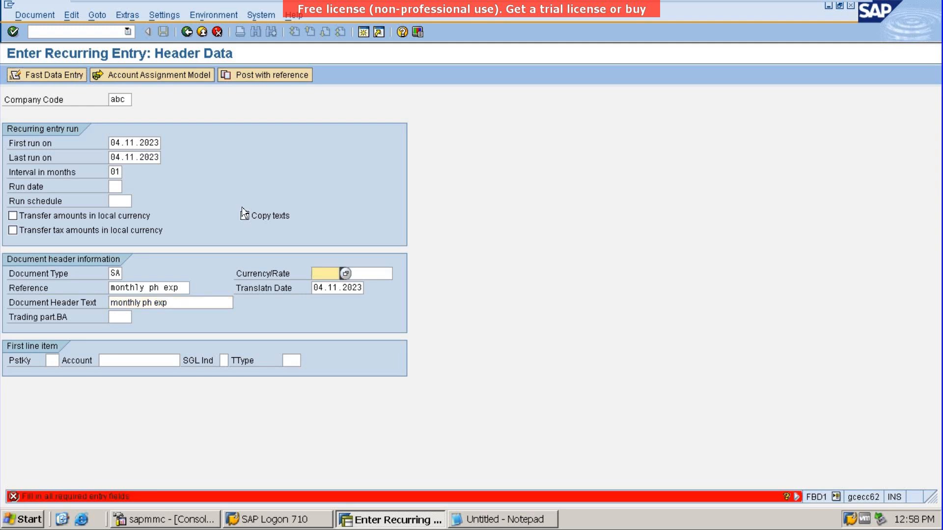
pyautogui.click(322, 276)
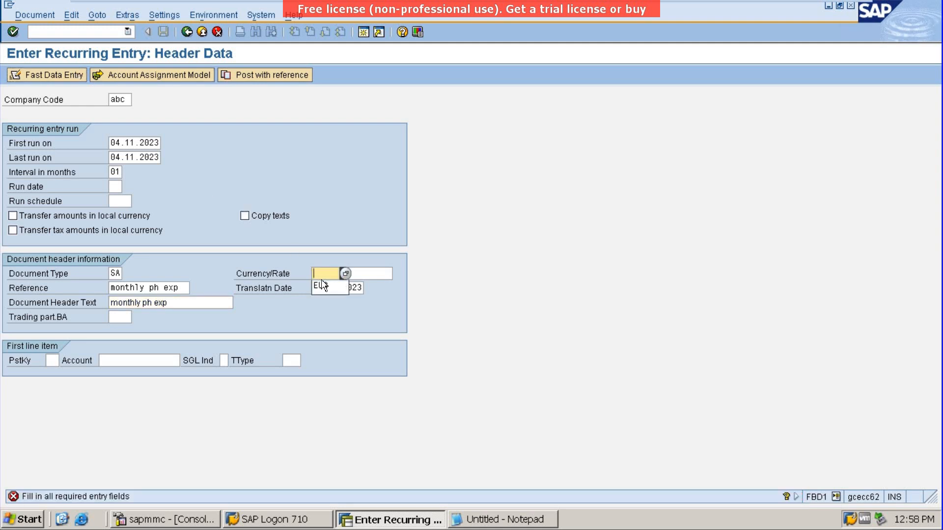
pyautogui.click(323, 285)
pyautogui.click(40, 75)
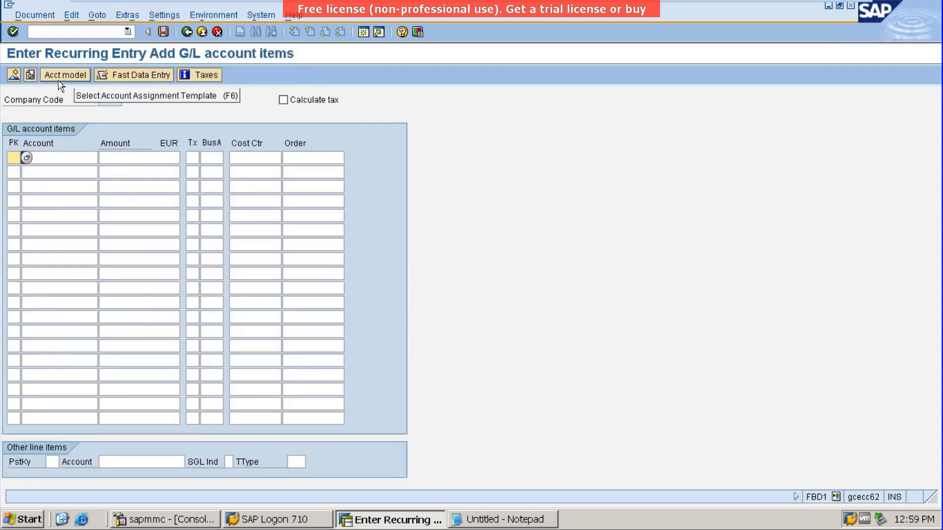
# Enter posting key 40 on the first item line and pick the Telephone Exp G/L account for it.
pyautogui.write('40')
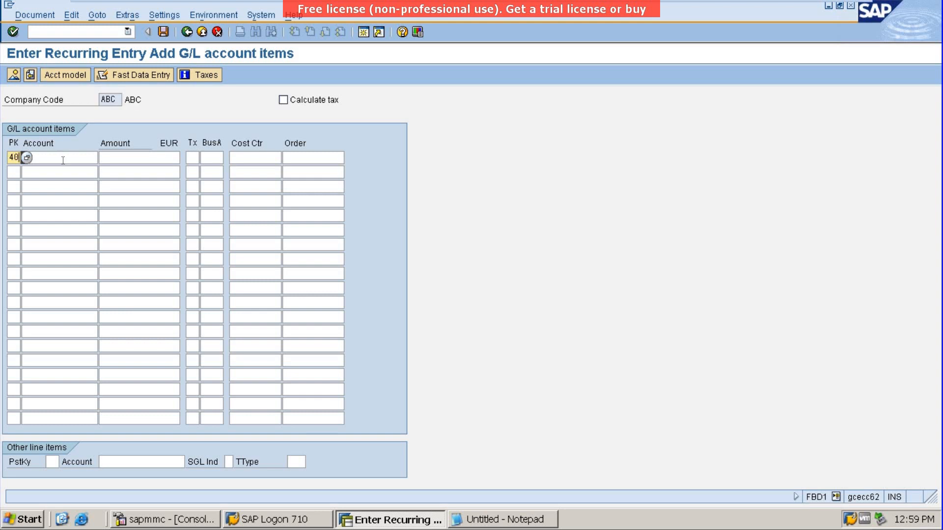
pyautogui.press('Tab')
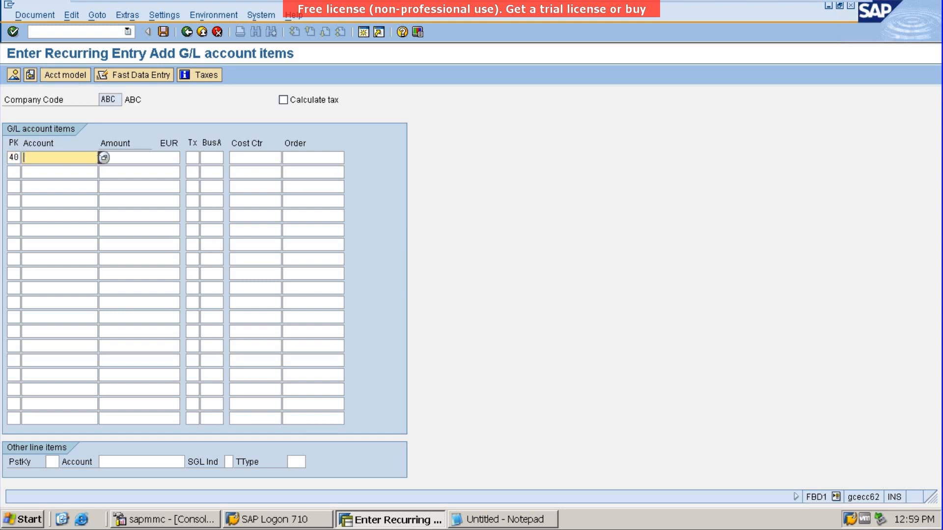
pyautogui.click(104, 157)
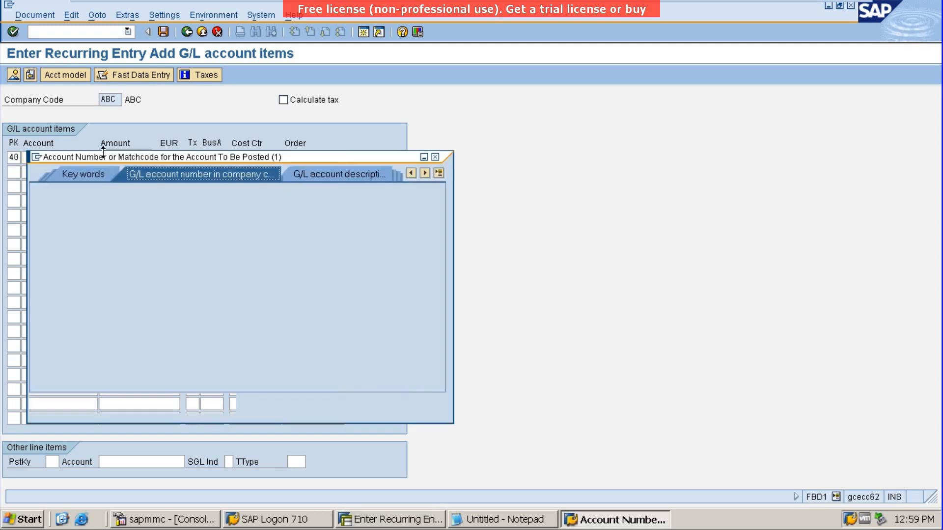
pyautogui.press('Return')
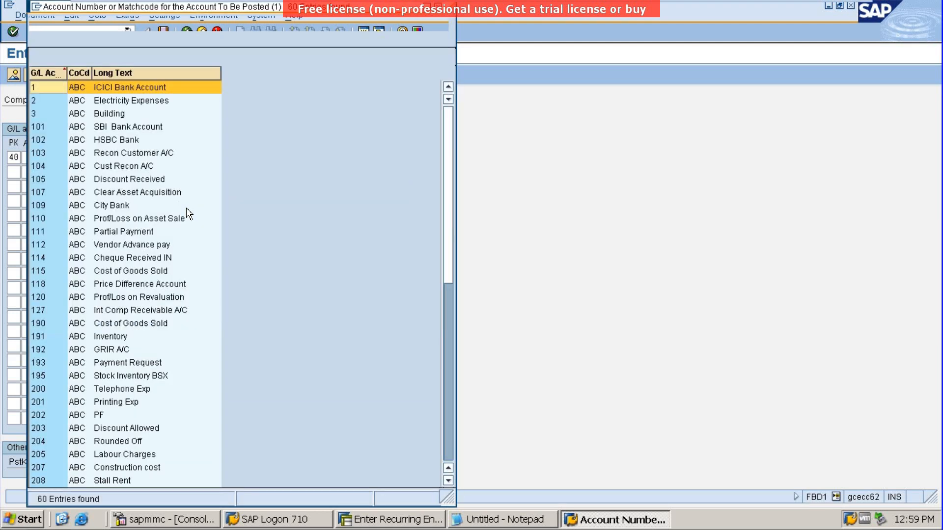
pyautogui.doubleClick(107, 390)
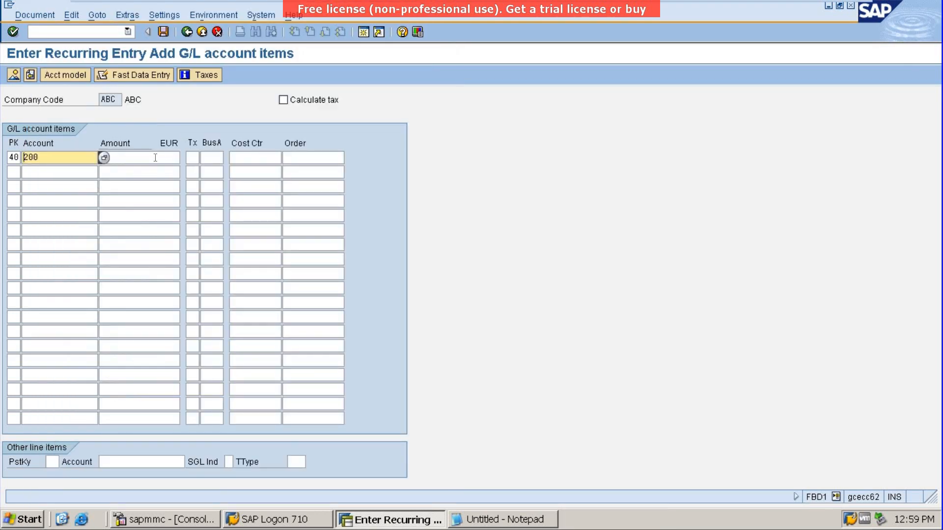
# Give the telephone expense line an amount of 4000 and cost center se2.
pyautogui.click(154, 161)
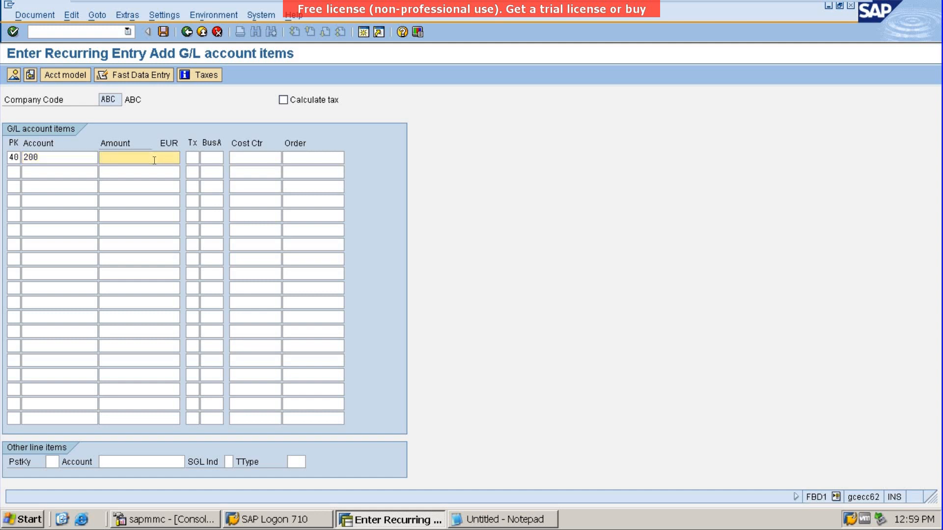
pyautogui.write('7')
pyautogui.press('BackSpace')
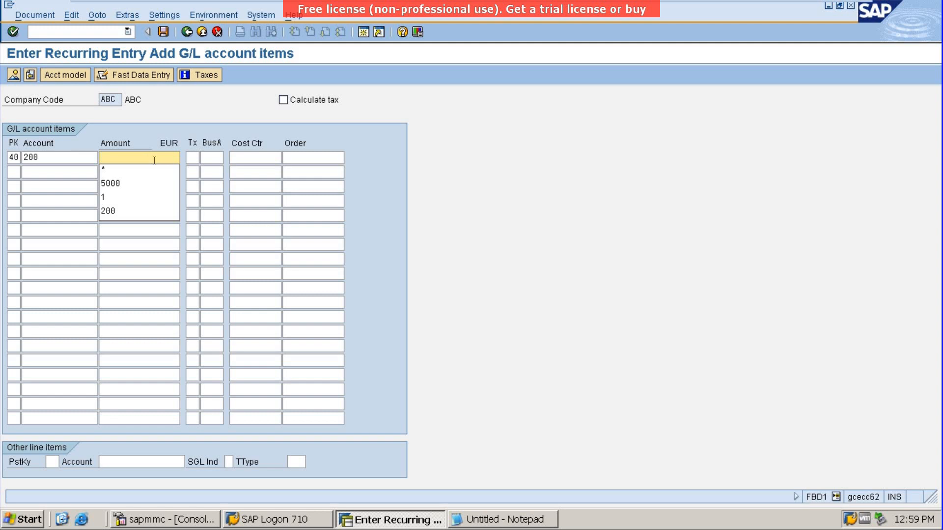
pyautogui.write('4000')
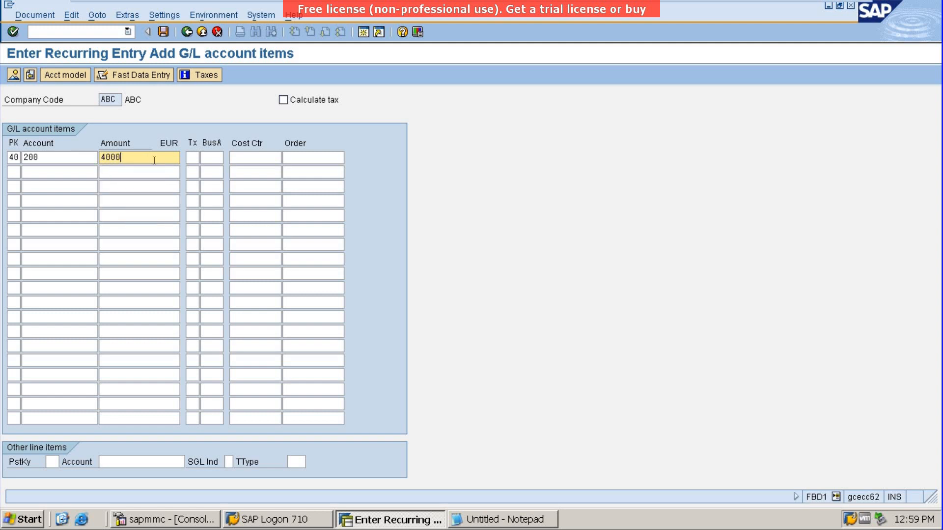
pyautogui.click(245, 158)
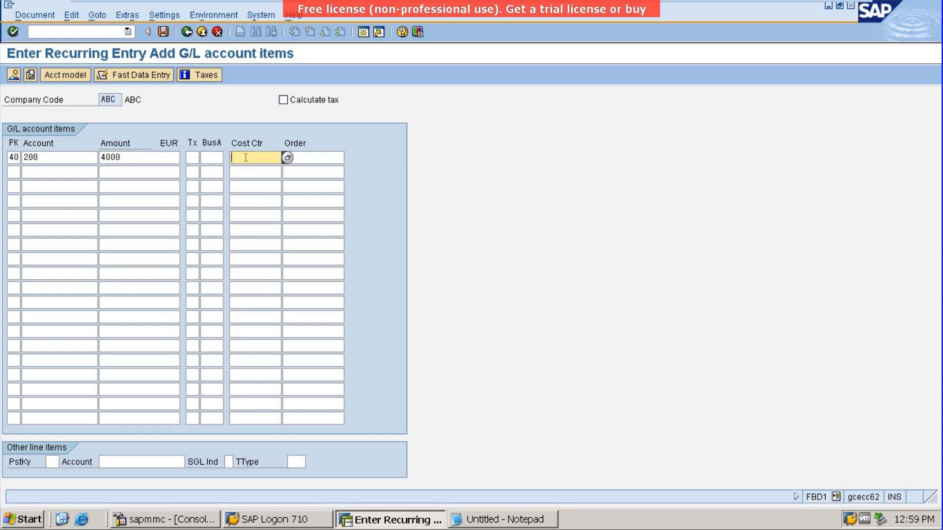
pyautogui.write('se2')
# Enter posting key 50 on the second item line and pick the City Bank G/L account for it.
pyautogui.click(10, 172)
pyautogui.write('50')
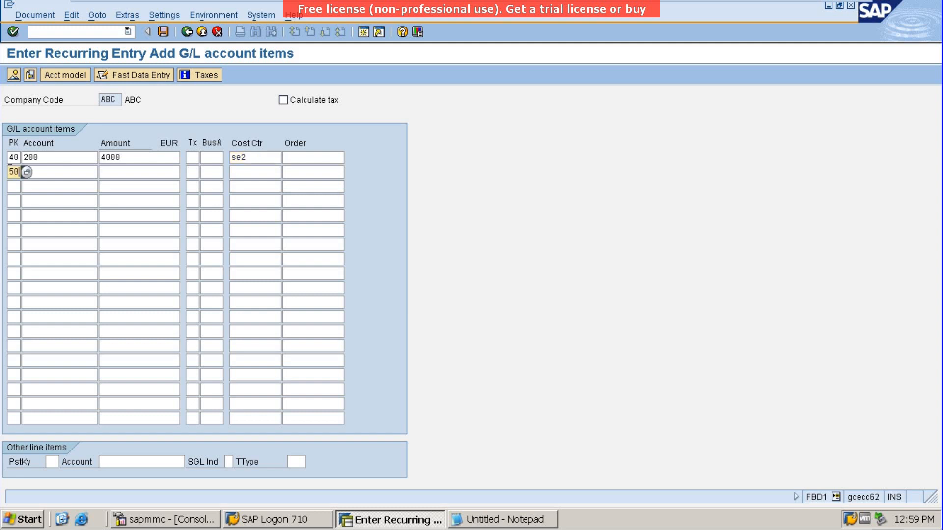
pyautogui.click(75, 171)
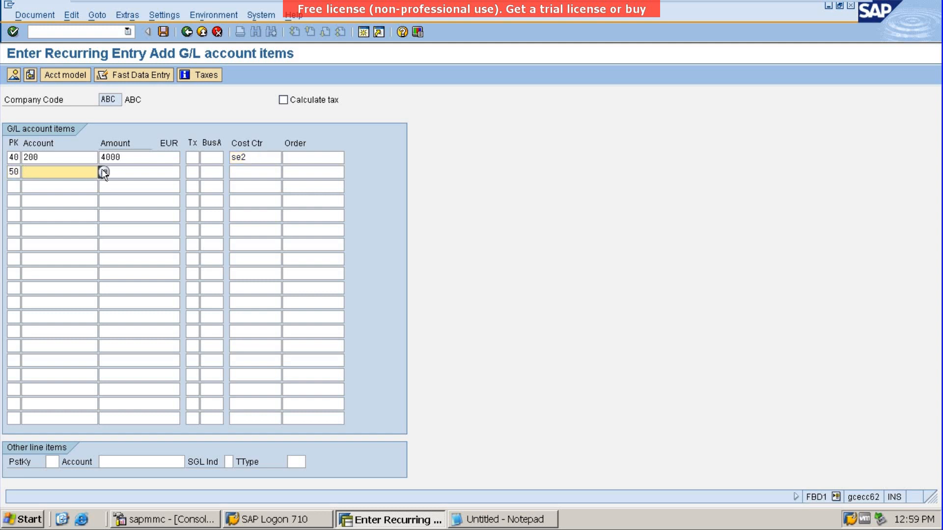
pyautogui.click(104, 172)
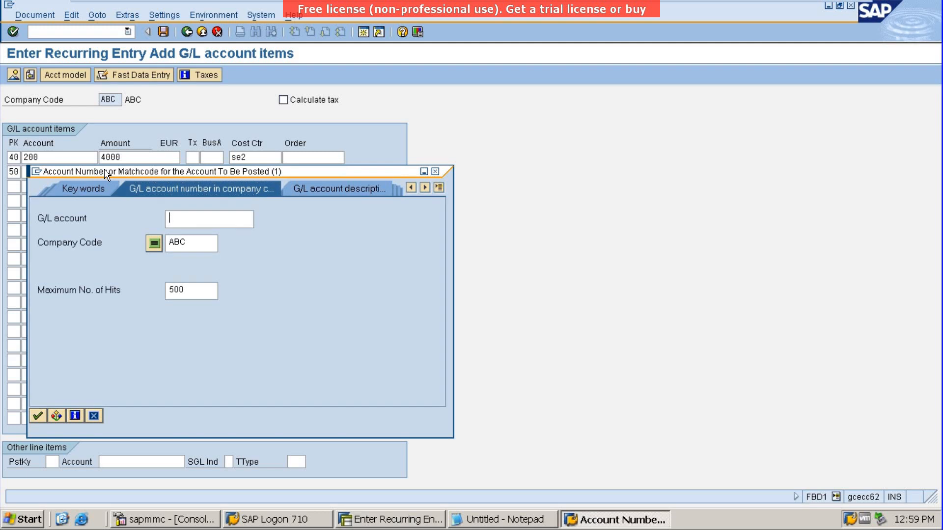
pyautogui.press('Return')
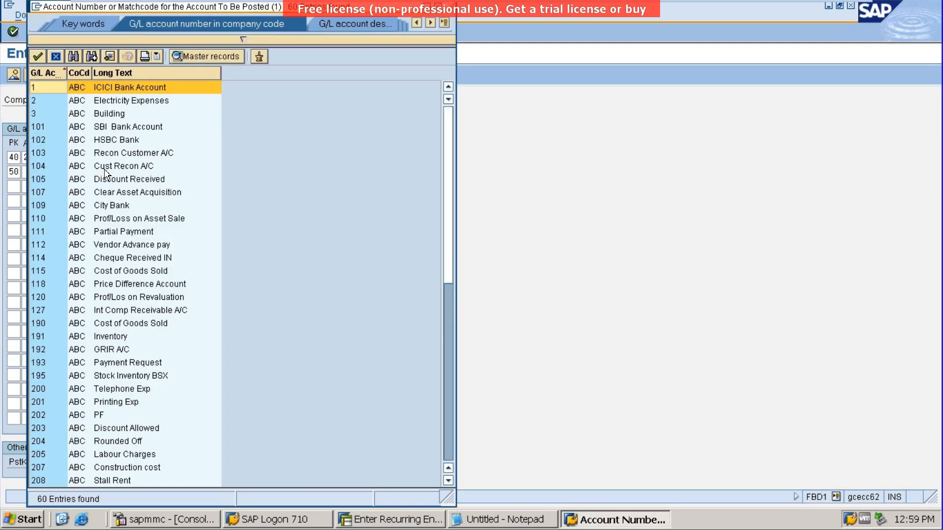
pyautogui.doubleClick(115, 206)
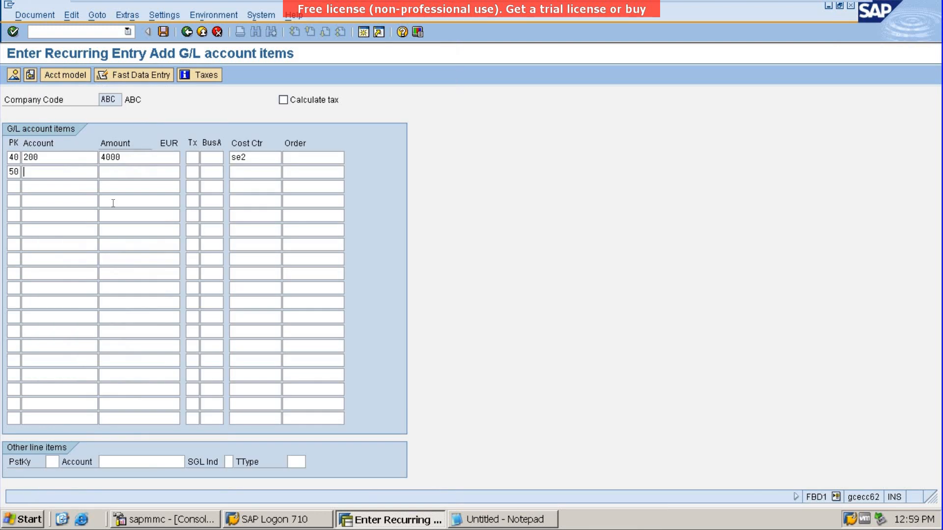
# Give the City Bank line an amount of 4000 and try to save the recurring document.
pyautogui.click(152, 169)
pyautogui.write('4000')
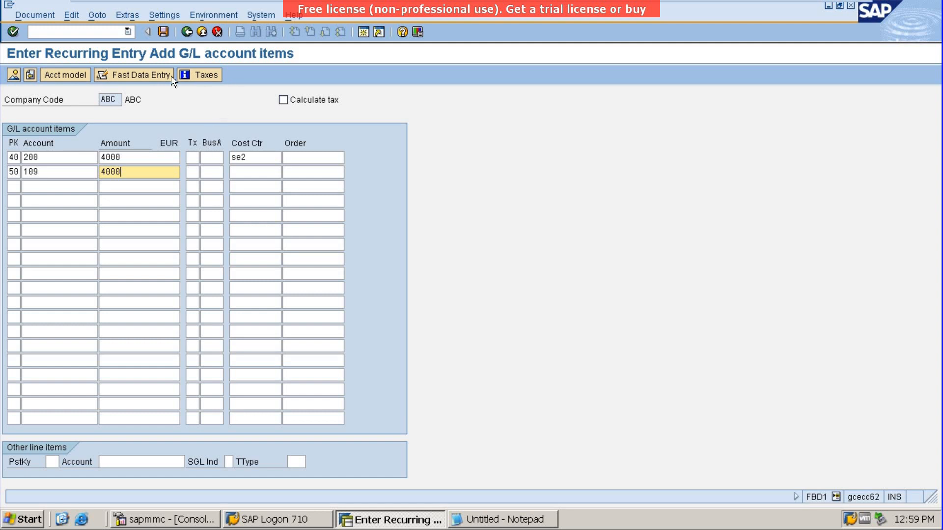
pyautogui.click(163, 32)
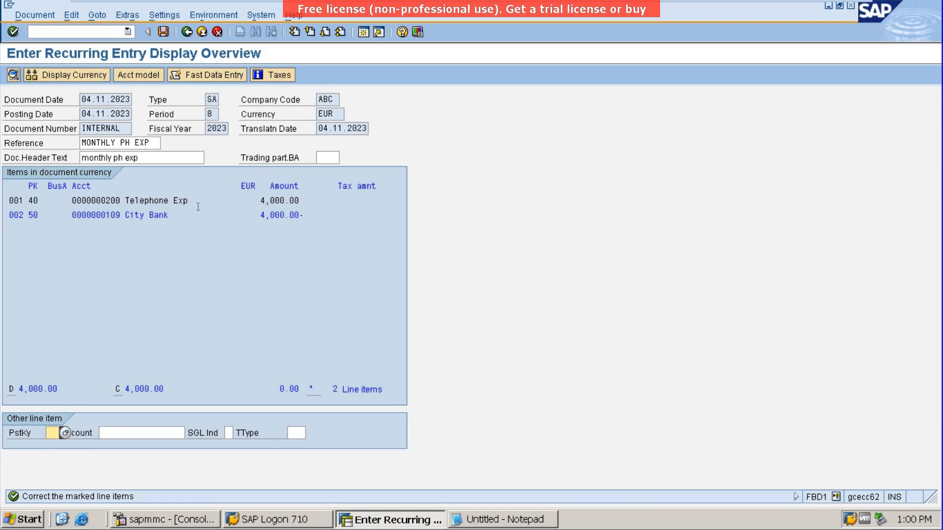
# Set the City Bank item's value date to 11.11.2023 and save the recurring document.
pyautogui.doubleClick(149, 217)
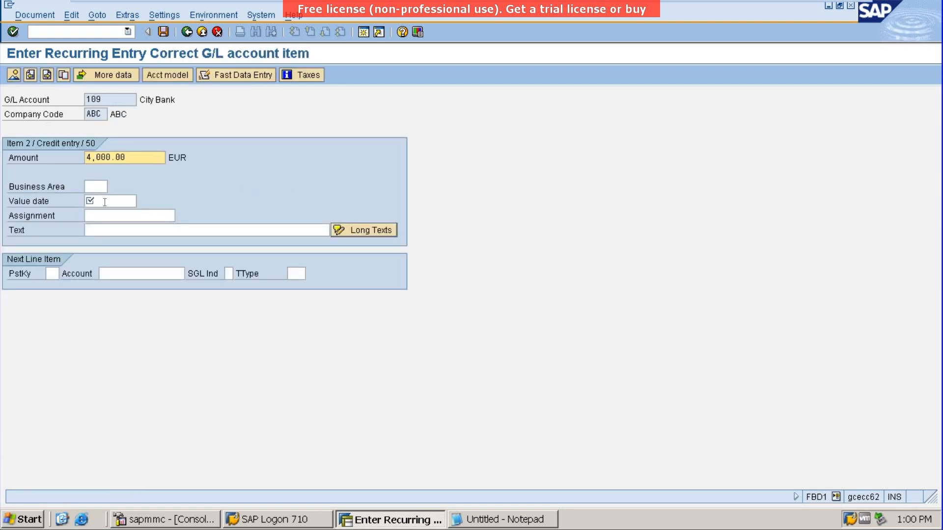
pyautogui.click(104, 202)
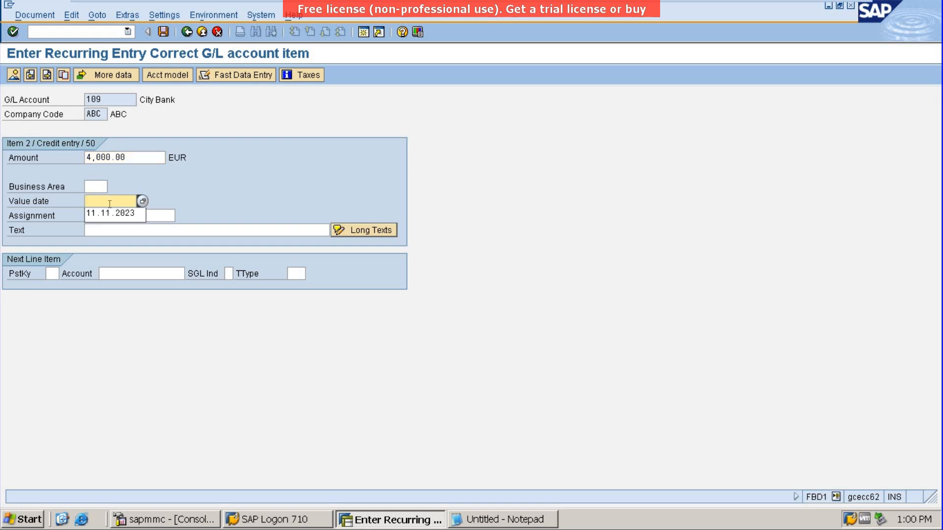
pyautogui.click(111, 213)
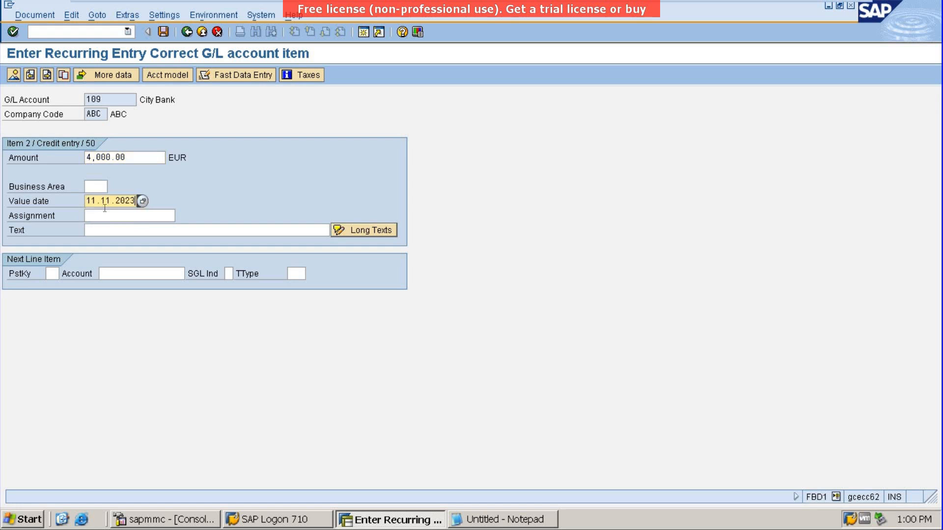
pyautogui.click(12, 73)
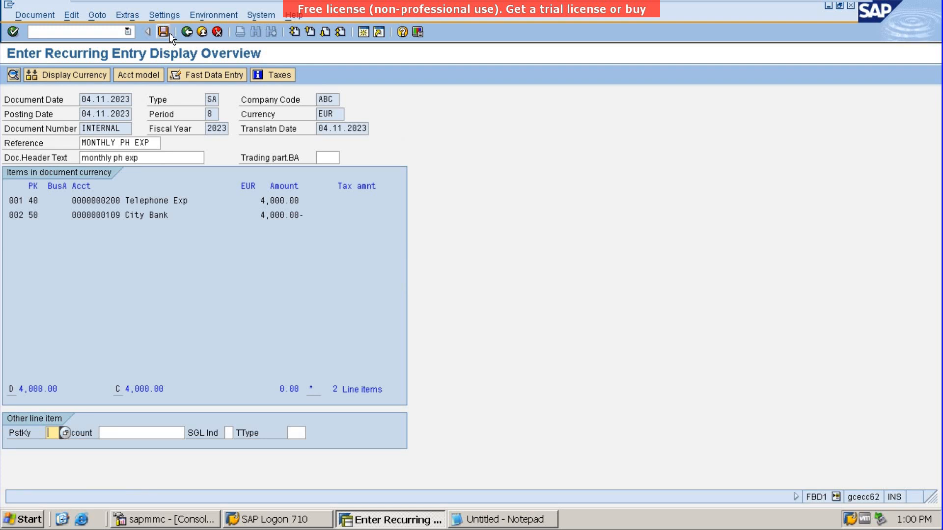
pyautogui.click(169, 33)
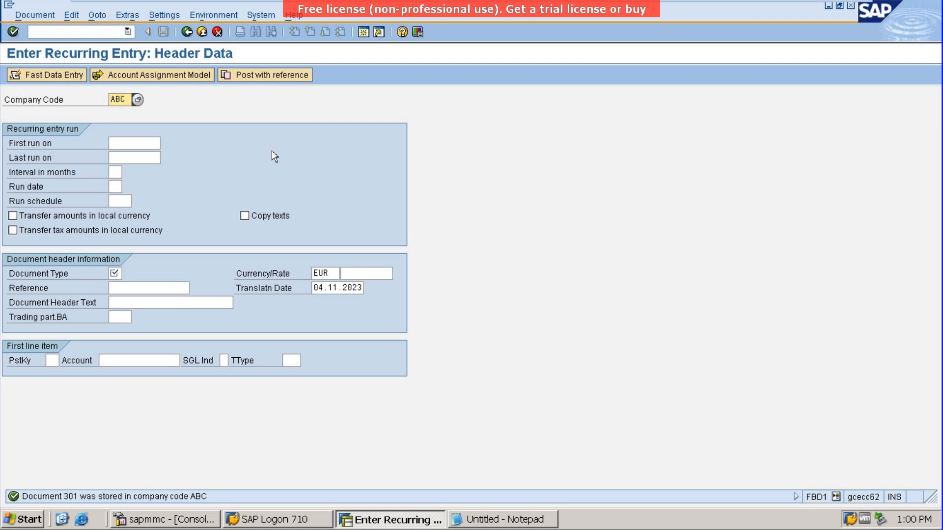
# Go to transaction FBD3 and display the stored recurring document for fiscal year 2023.
pyautogui.click(93, 34)
pyautogui.write('/n')
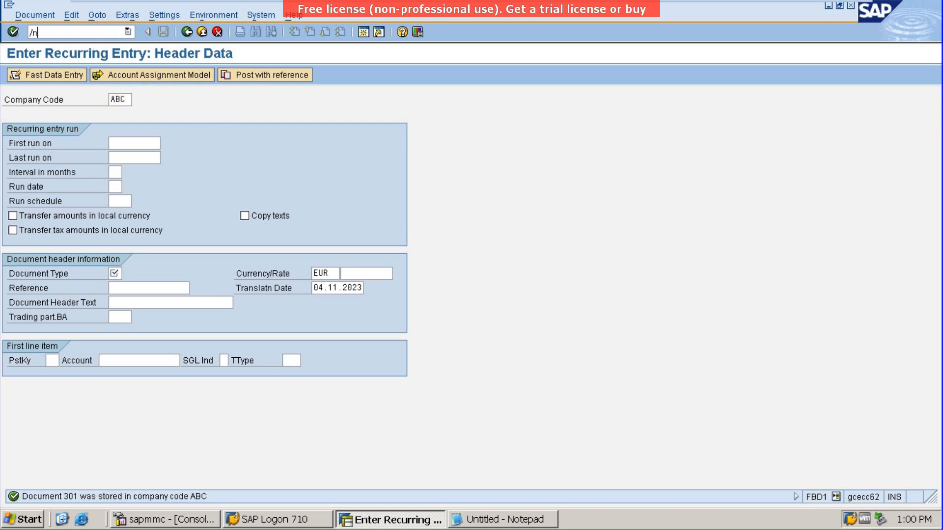
pyautogui.write('fbd3')
pyautogui.press('Return')
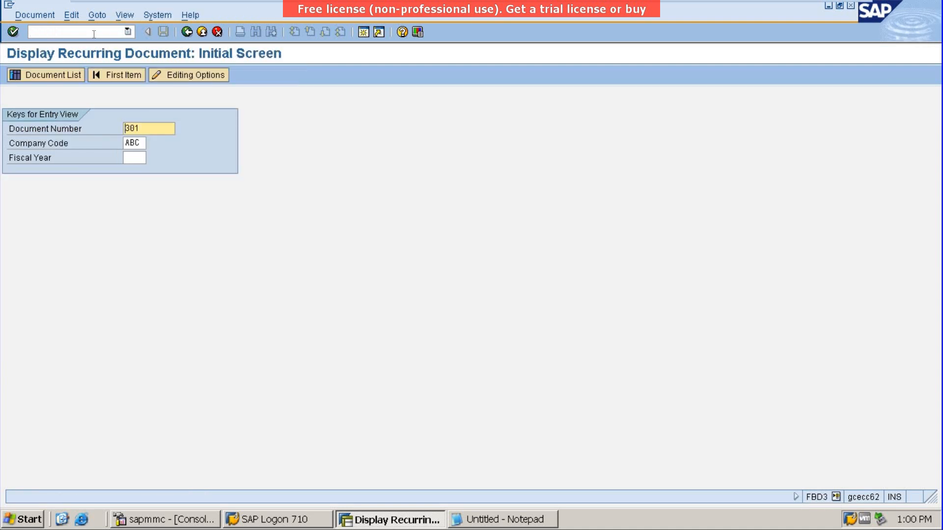
pyautogui.press('Return')
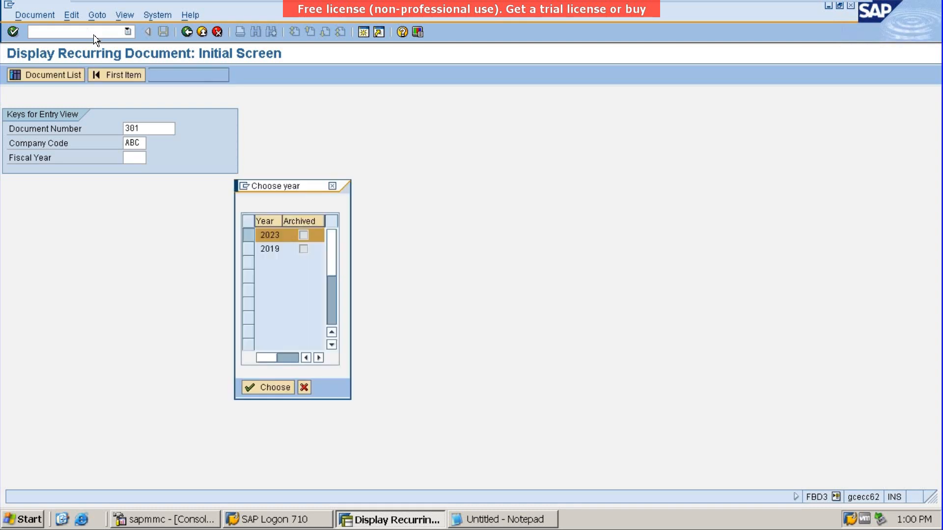
pyautogui.press('Return')
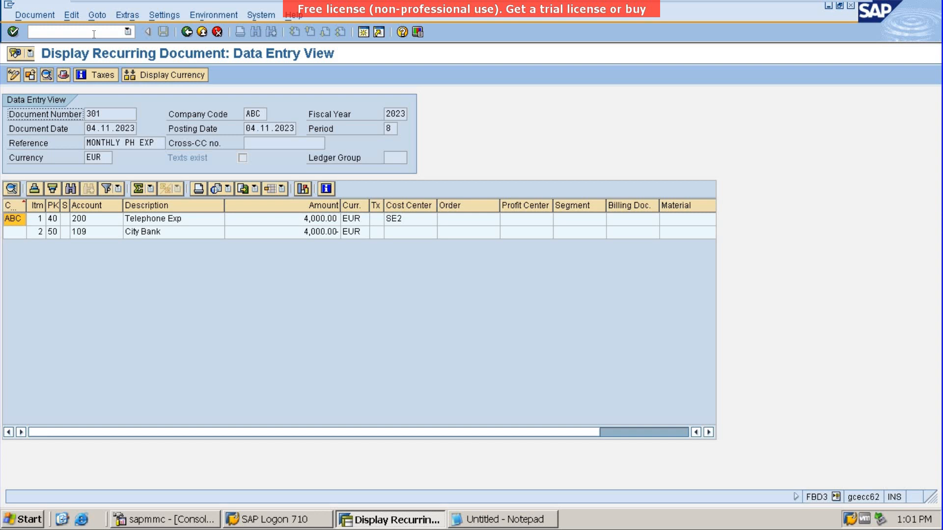
# Copy the recurring document's number and go to transaction F.14 for creating posting documents.
pyautogui.click(40, 31)
pyautogui.write('/n')
pyautogui.moveTo(103, 113); pyautogui.dragTo(81, 113)
pyautogui.hotkey('ctrl', 'c')
pyautogui.click(76, 30)
pyautogui.write('f')
pyautogui.write('bd3')
pyautogui.press('Return')
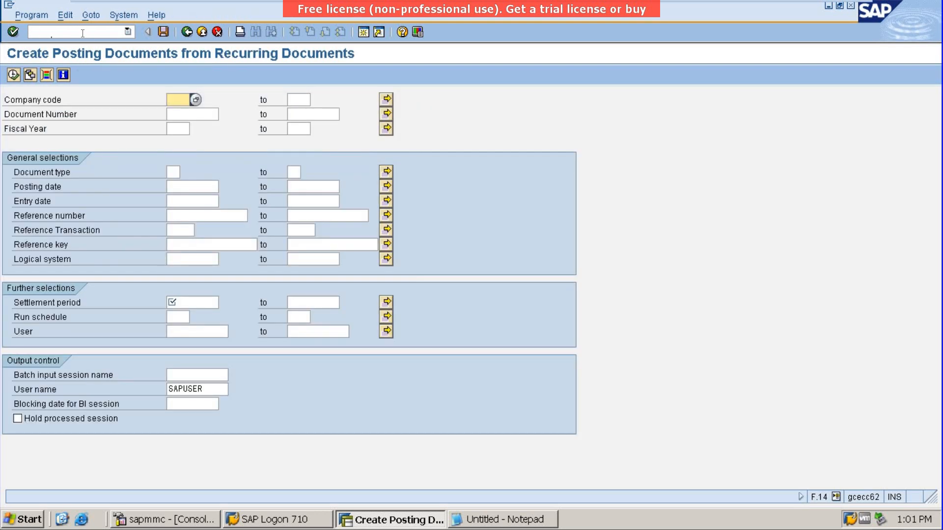
# Restrict the posting run to company code ABC, document number 301 and fiscal year 2023.
pyautogui.write('abc')
pyautogui.click(182, 116)
pyautogui.click(196, 116)
pyautogui.write('301')
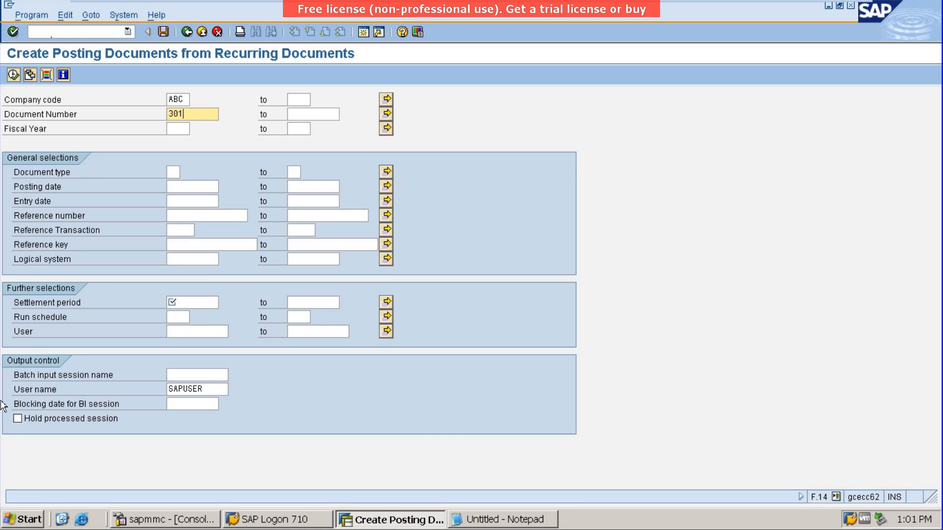
pyautogui.click(169, 127)
pyautogui.write('2023')
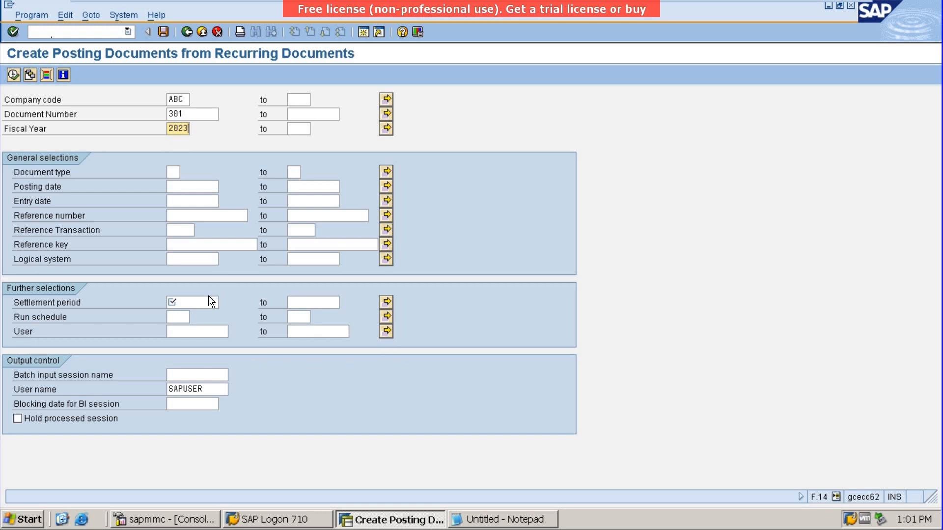
# Create the batch input session RECURR with settlement period 04.11.2023.
pyautogui.click(209, 302)
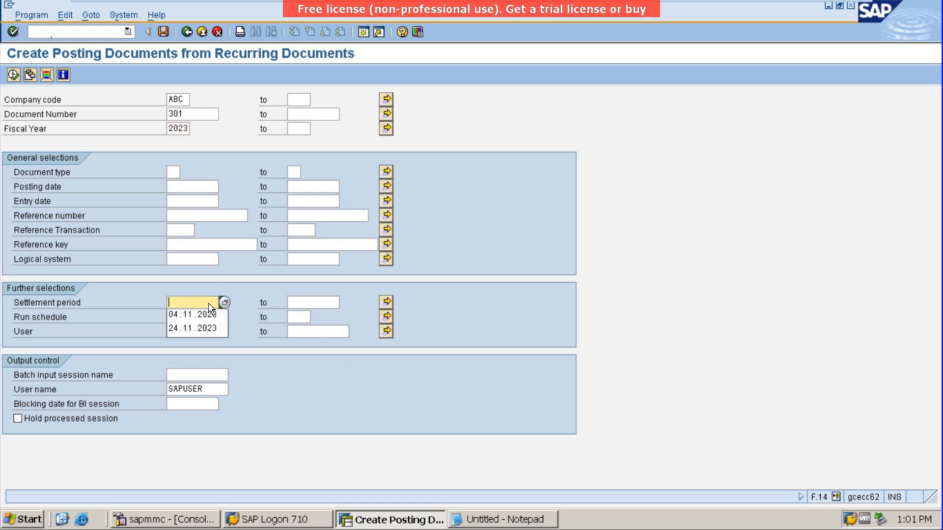
pyautogui.click(209, 314)
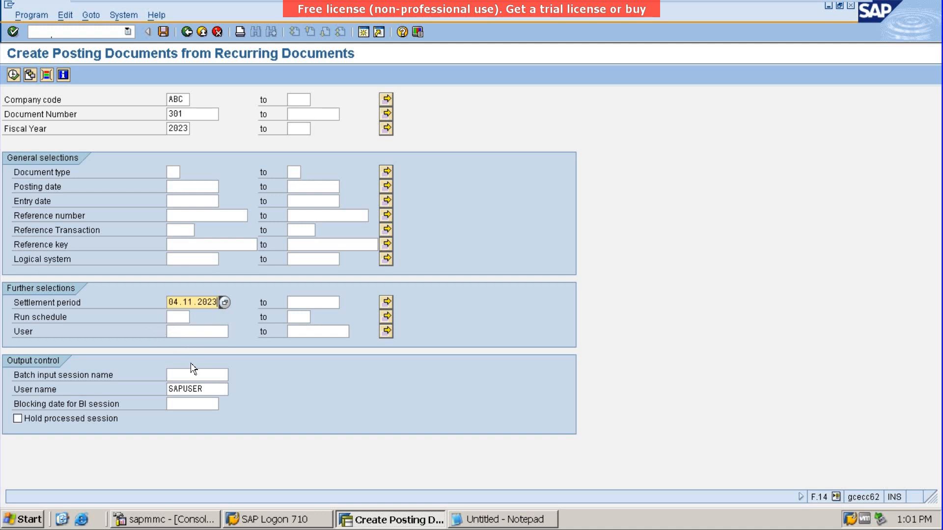
pyautogui.click(194, 374)
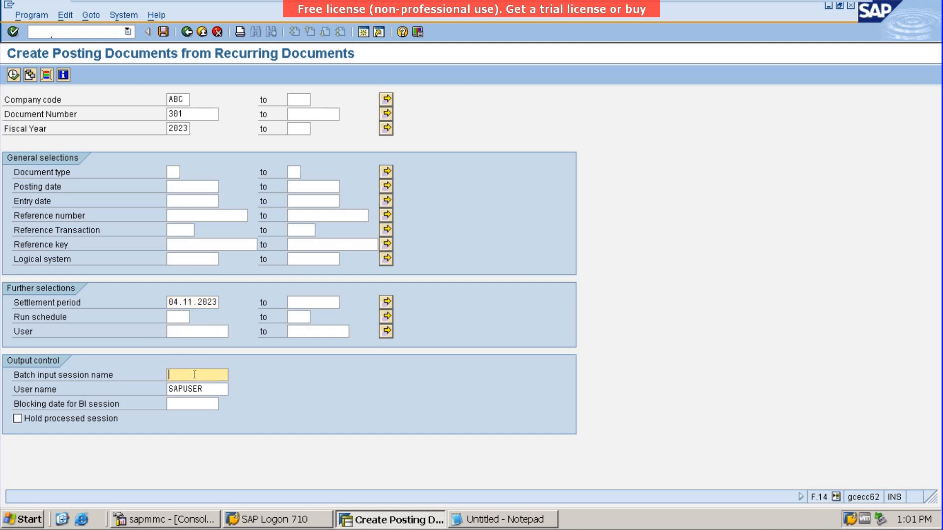
pyautogui.write('recurr')
pyautogui.click(13, 75)
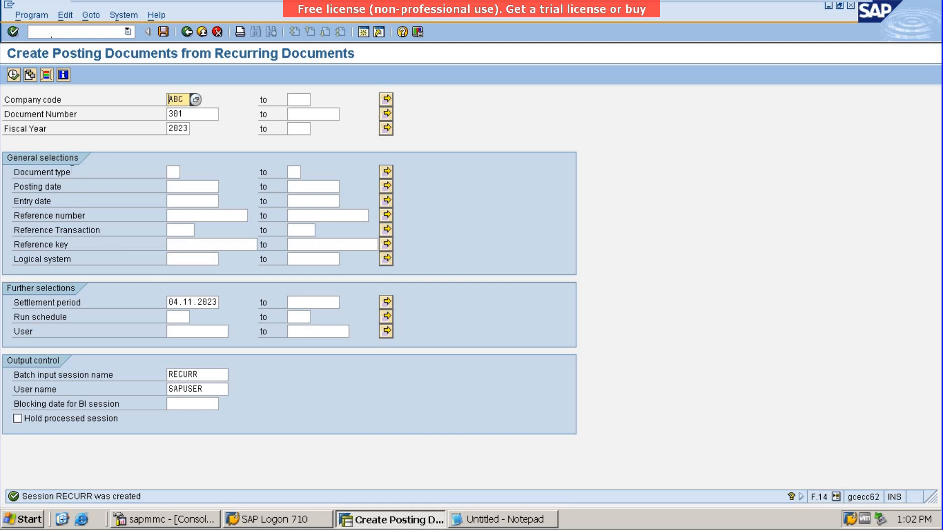
# Go to the batch input session overview in transaction SM35 and select the RECURR session.
pyautogui.click(73, 29)
pyautogui.write('/nsm35')
pyautogui.press('Return')
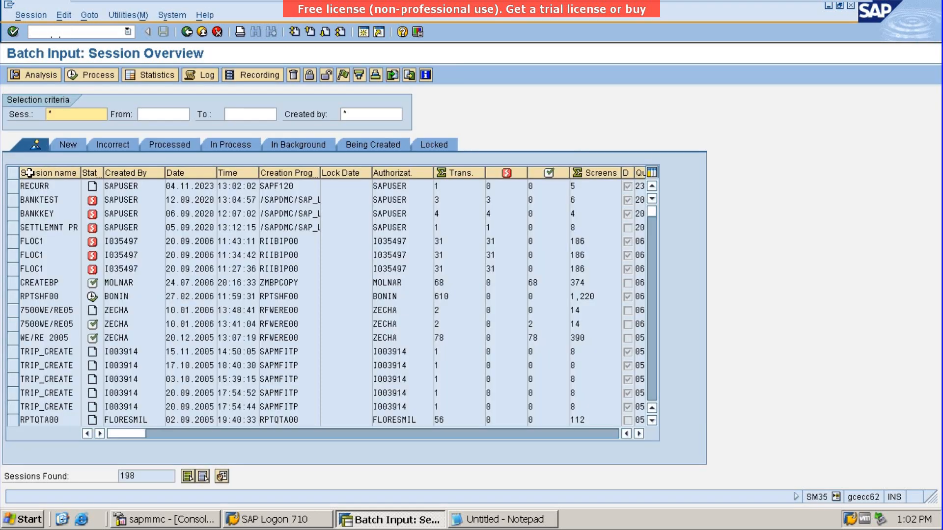
pyautogui.click(16, 187)
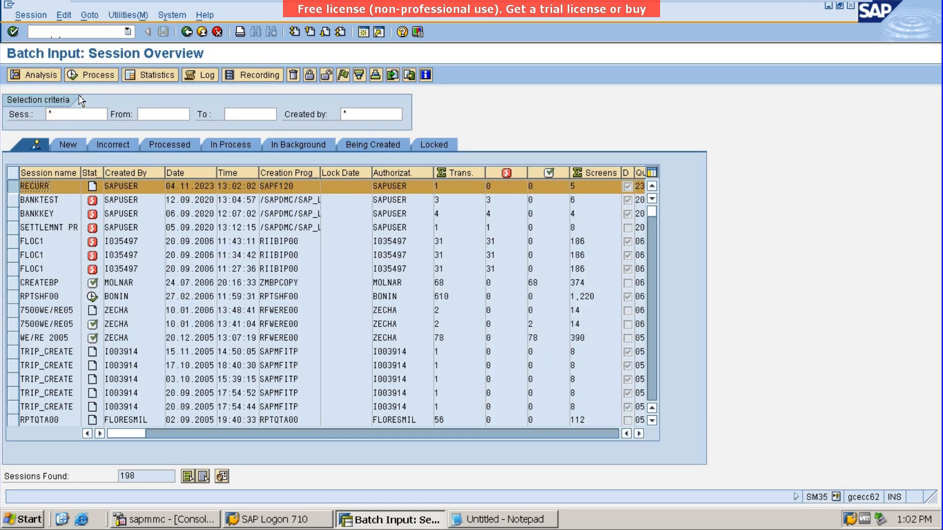
# Process the RECURR session in background with Extended log, Expert mode, Cancel if Log Error Occurs and Simulate Background Mode enabled.
pyautogui.click(84, 77)
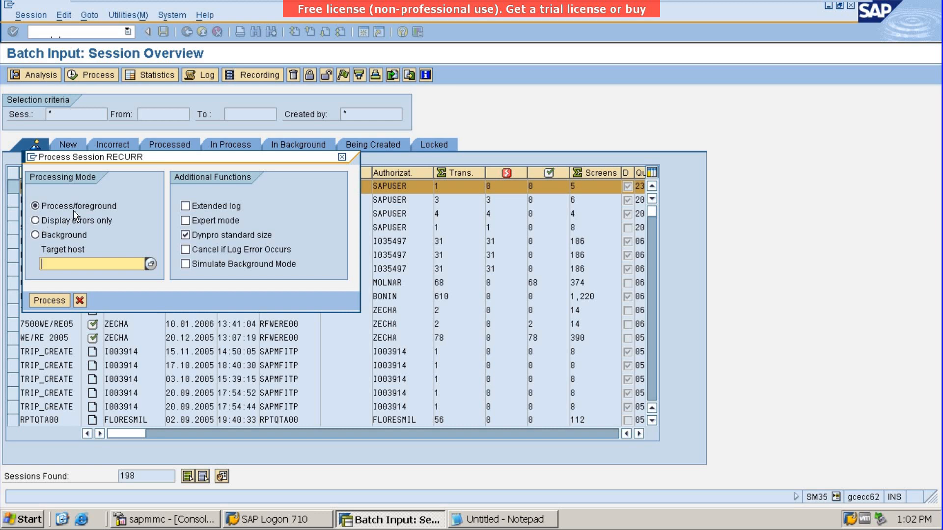
pyautogui.click(46, 235)
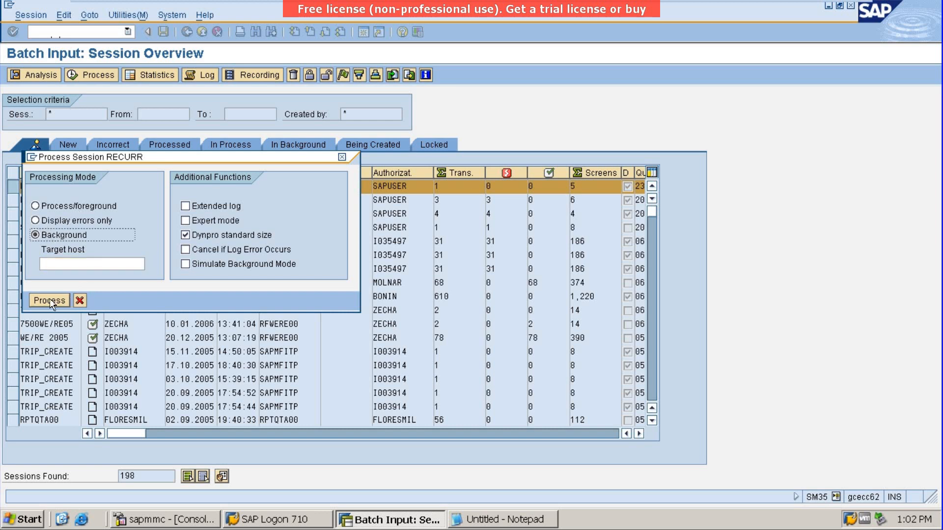
pyautogui.click(218, 209)
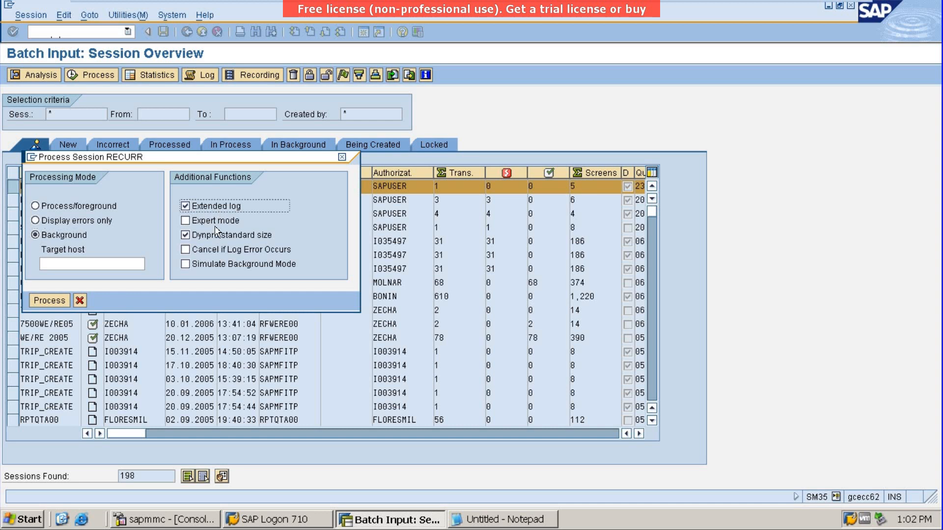
pyautogui.click(214, 226)
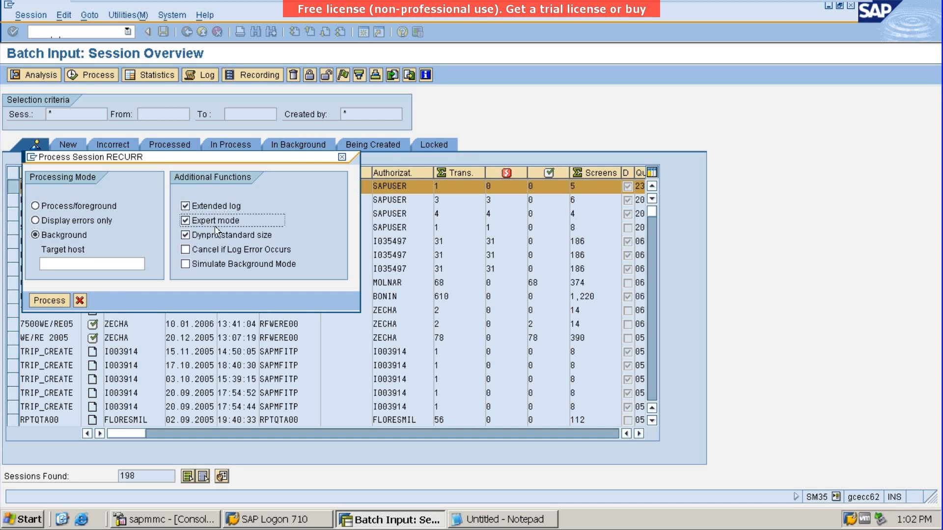
pyautogui.click(199, 248)
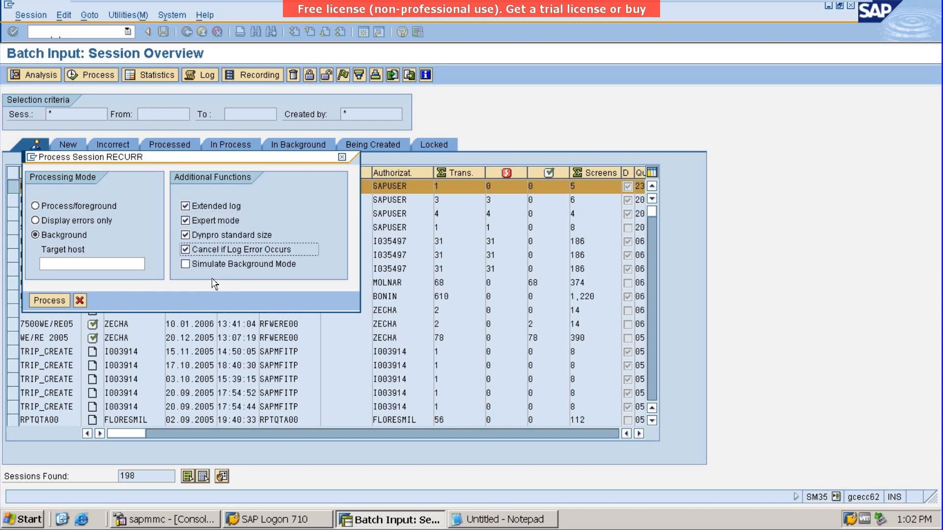
pyautogui.click(195, 264)
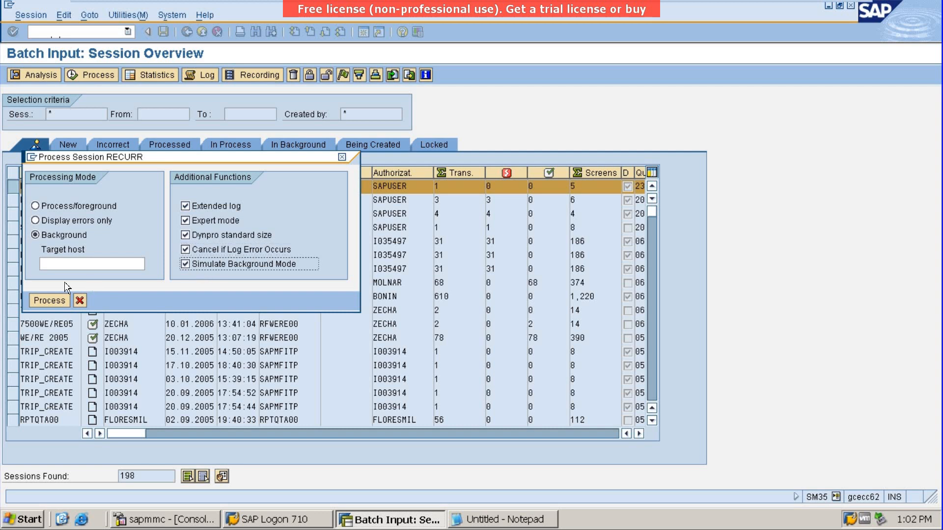
pyautogui.click(49, 302)
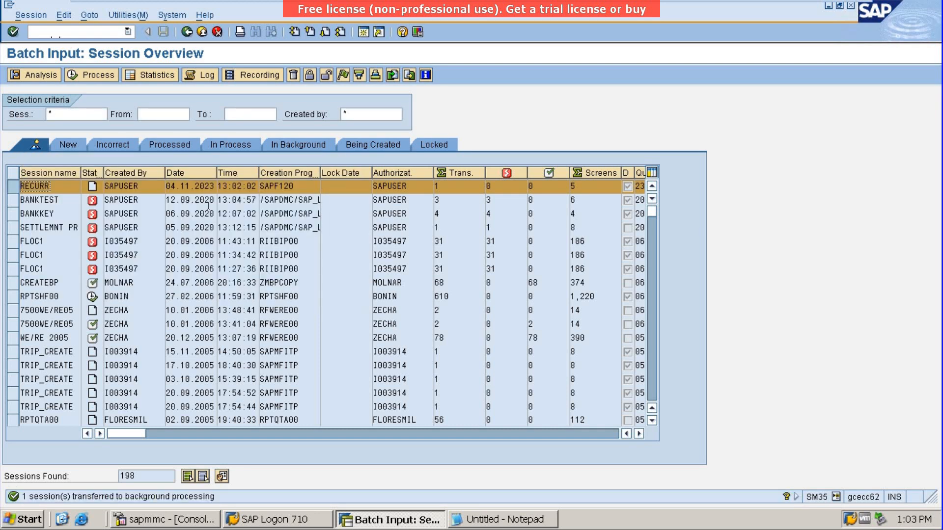
# List today's background jobs in transaction SM37 and refresh the overview to check the RECURR job's status.
pyautogui.click(53, 35)
pyautogui.write('/nsm37')
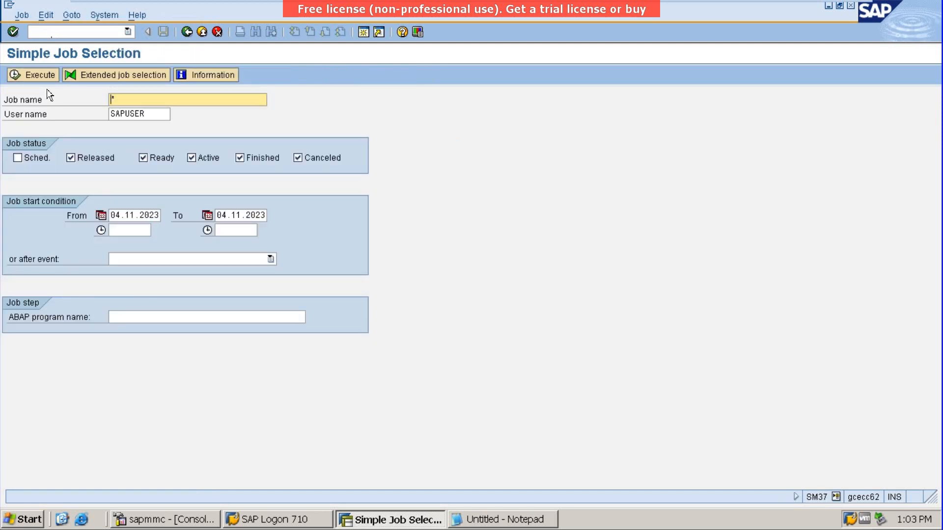
pyautogui.click(39, 78)
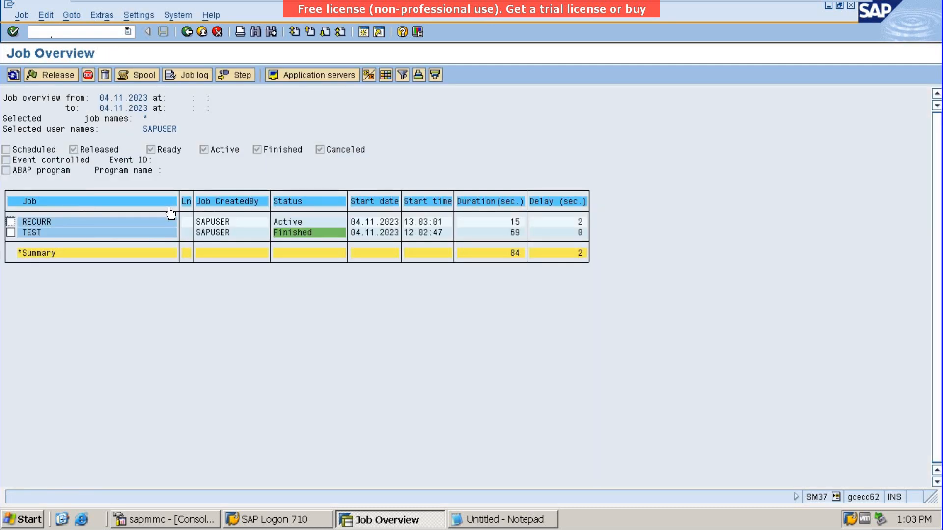
pyautogui.click(11, 222)
pyautogui.click(13, 75)
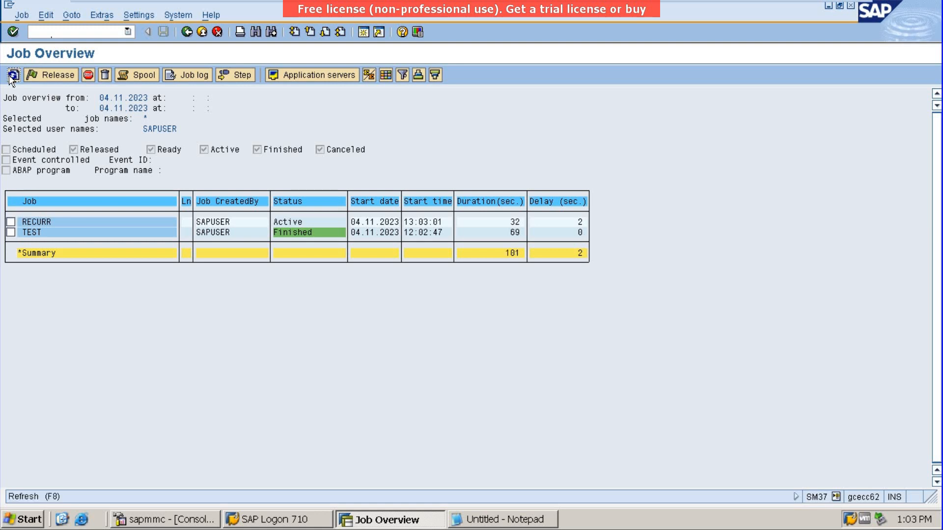
# Refresh the job overview again and select the RECURR job.
pyautogui.click(11, 78)
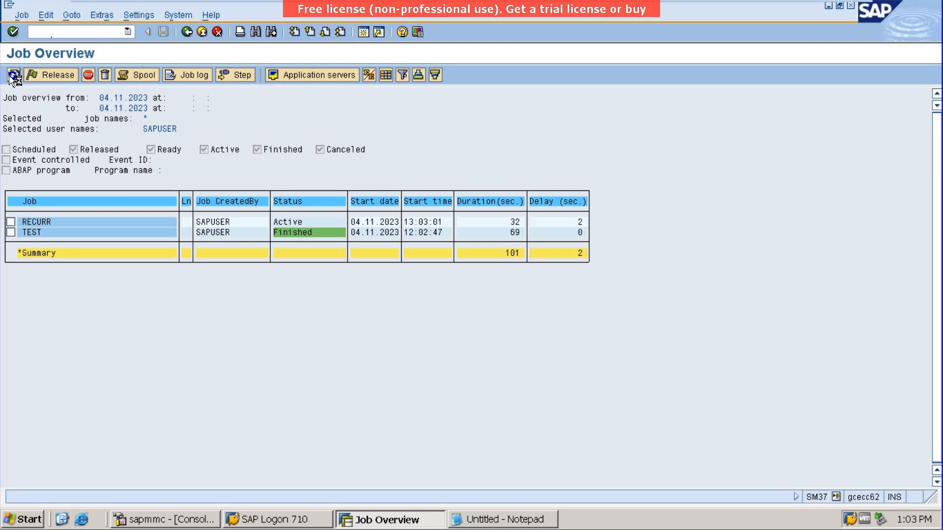
pyautogui.click(11, 222)
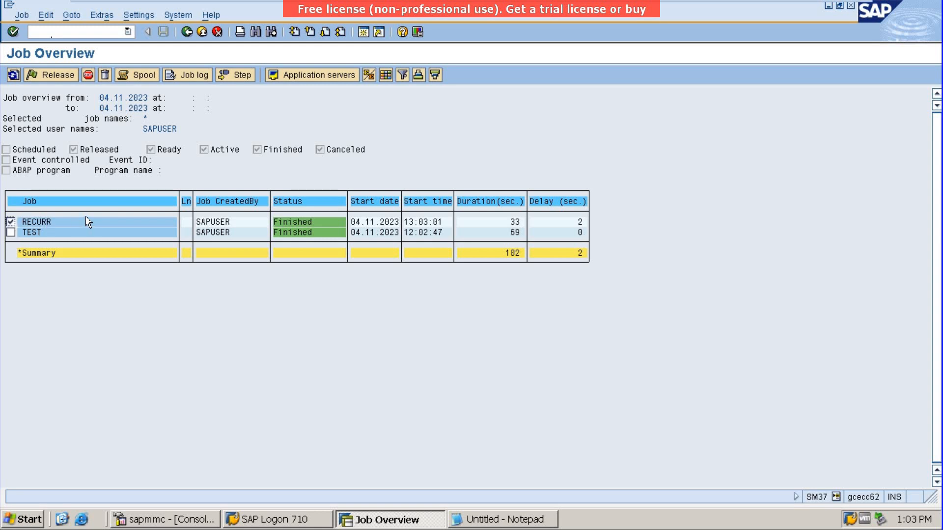
# Open the document list selection in transaction FB03.
pyautogui.click(38, 36)
pyautogui.write('/nfb03')
pyautogui.press('Return')
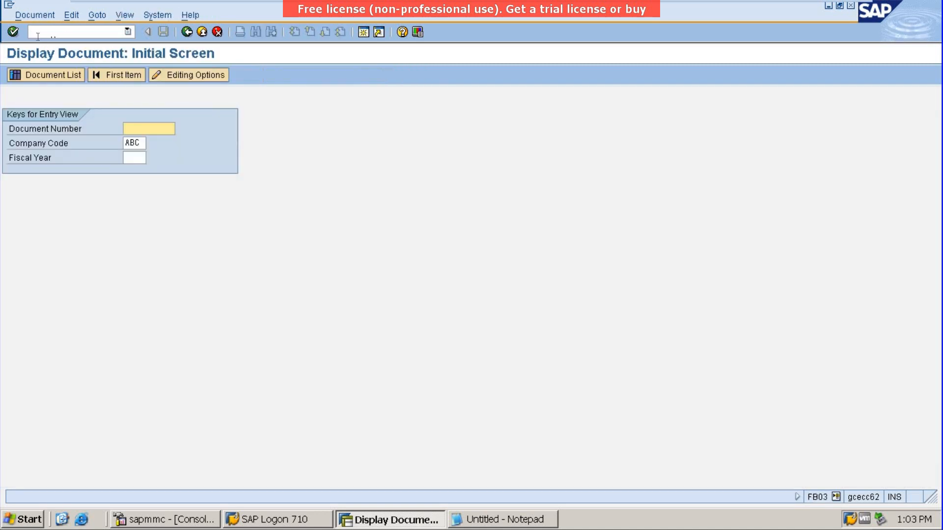
pyautogui.press('BackSpace')
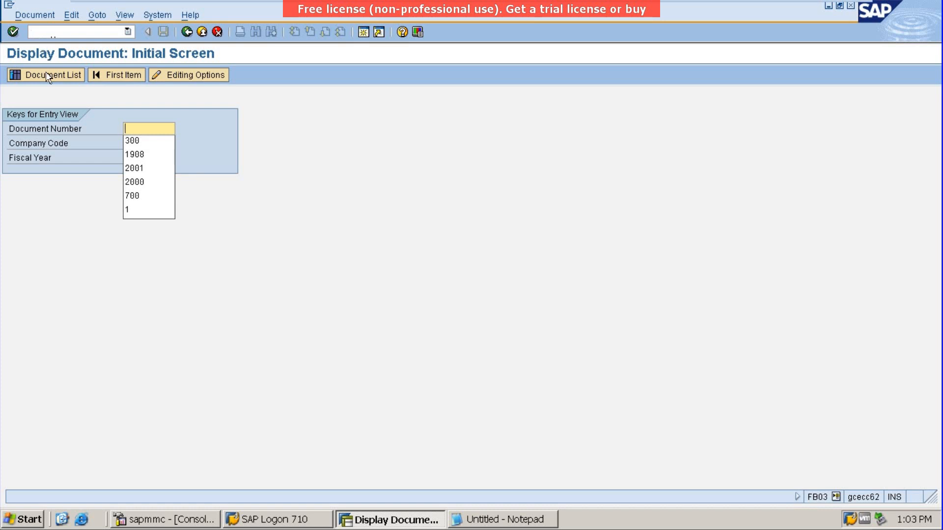
pyautogui.click(154, 171)
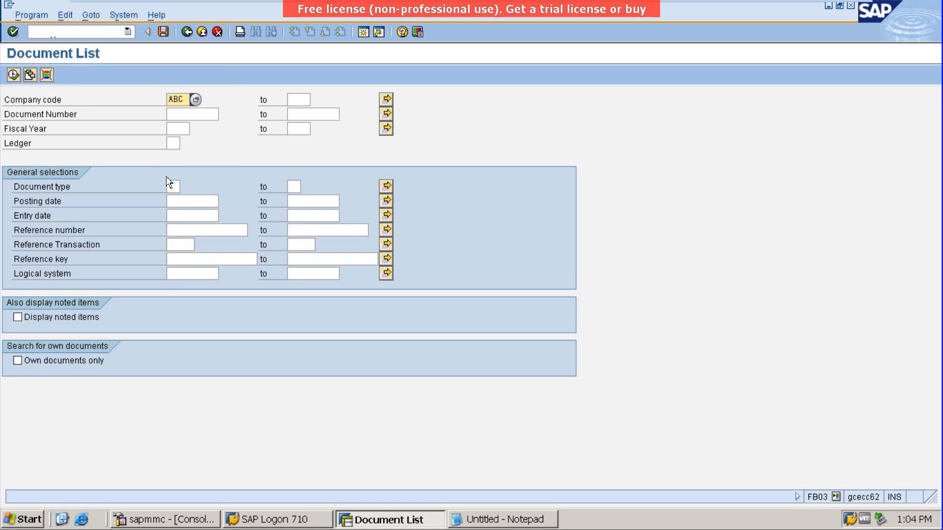
# List company code ABC's documents of type SA with posting date 04.11.2023.
pyautogui.click(173, 200)
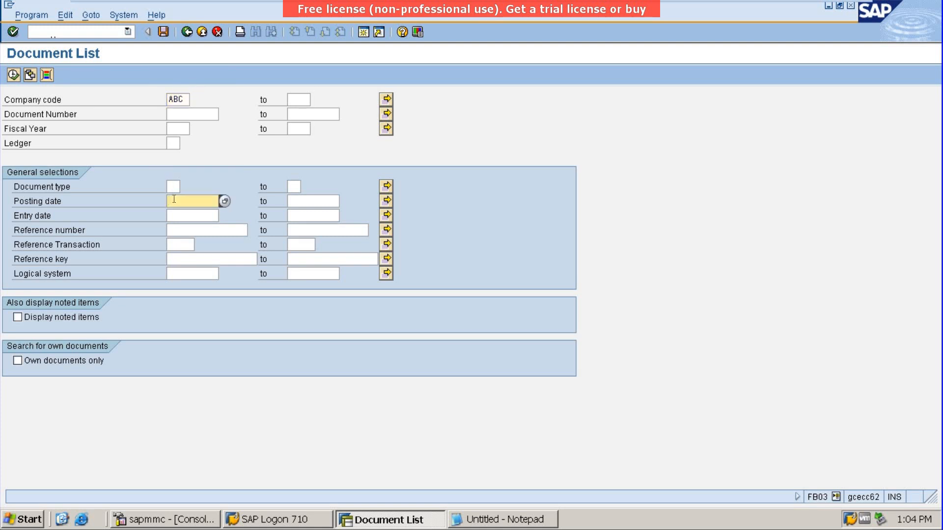
pyautogui.click(174, 200)
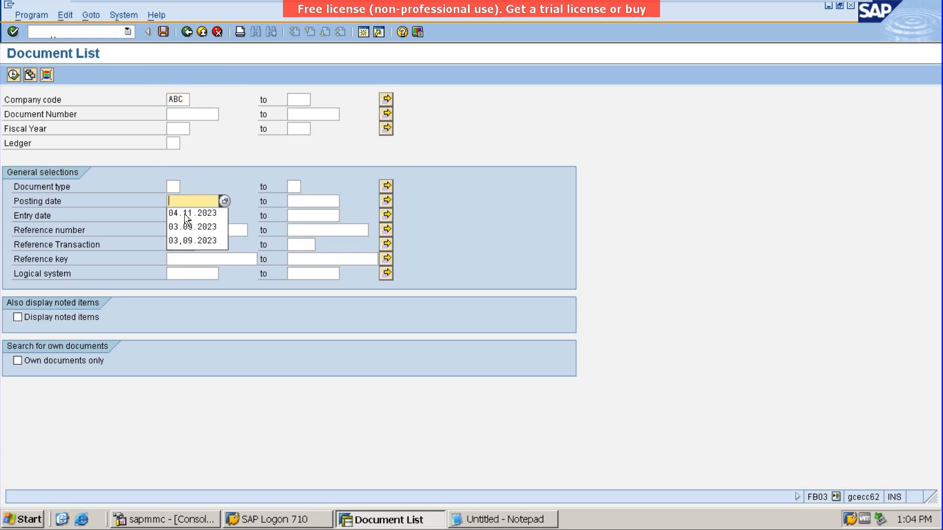
pyautogui.click(184, 213)
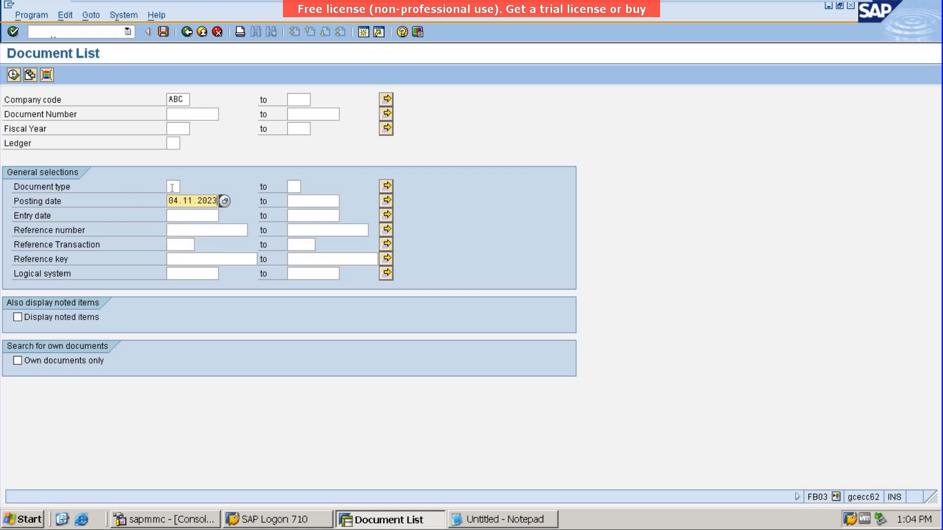
pyautogui.click(171, 187)
pyautogui.write('SA')
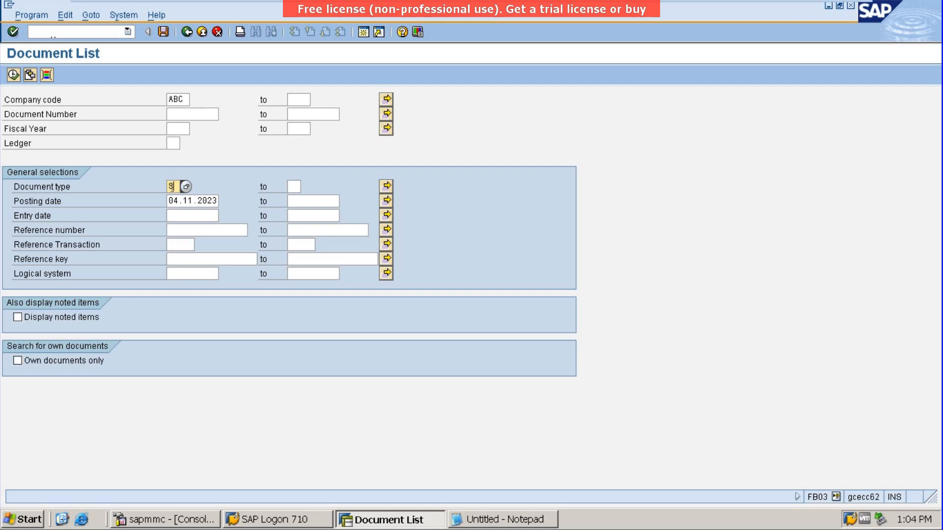
pyautogui.click(13, 75)
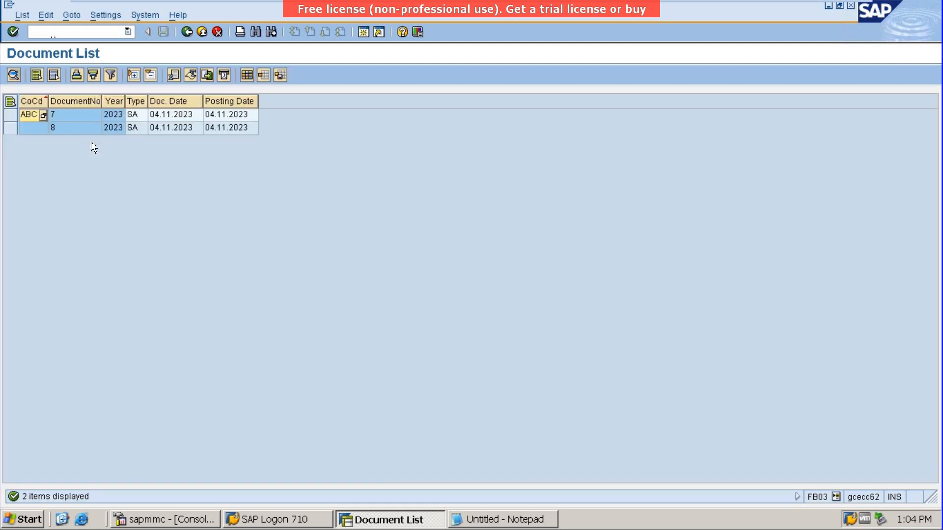
# Display document 8 from the list, review its document header details, and return to the document list.
pyautogui.click(70, 126)
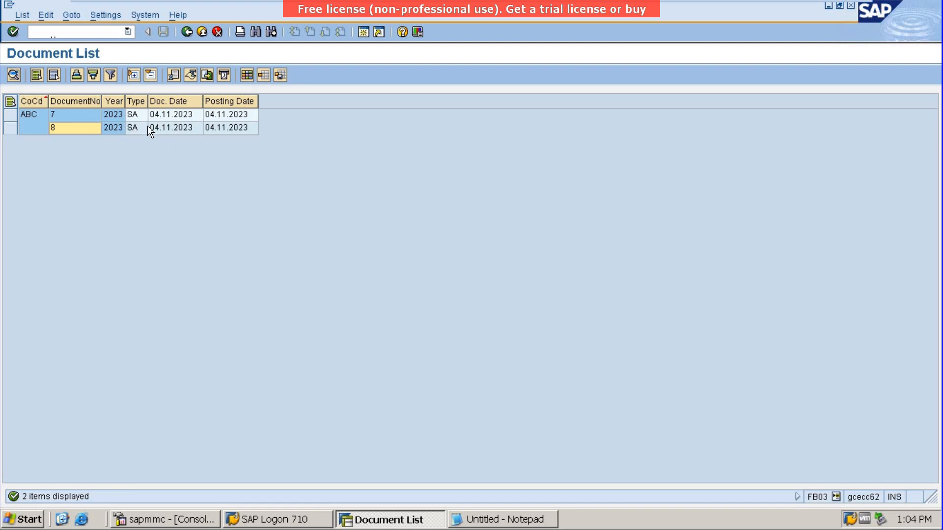
pyautogui.doubleClick(134, 126)
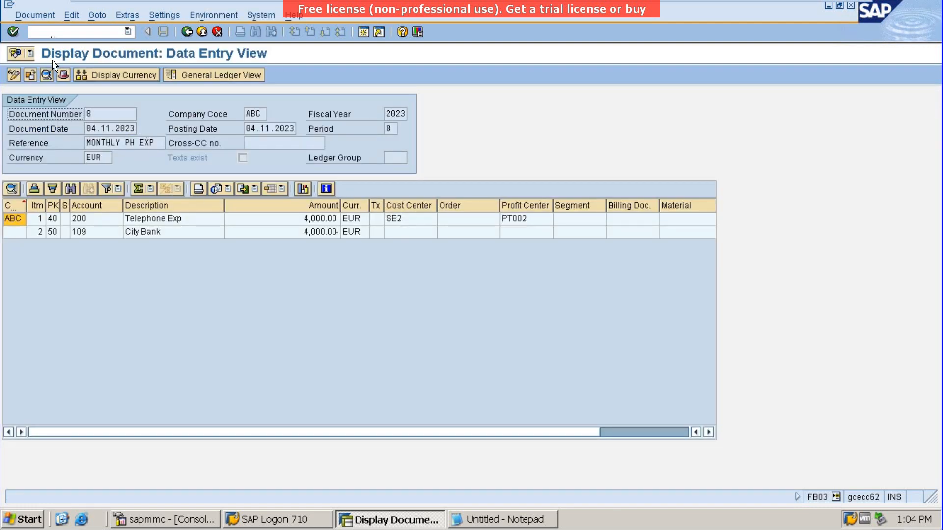
pyautogui.click(62, 75)
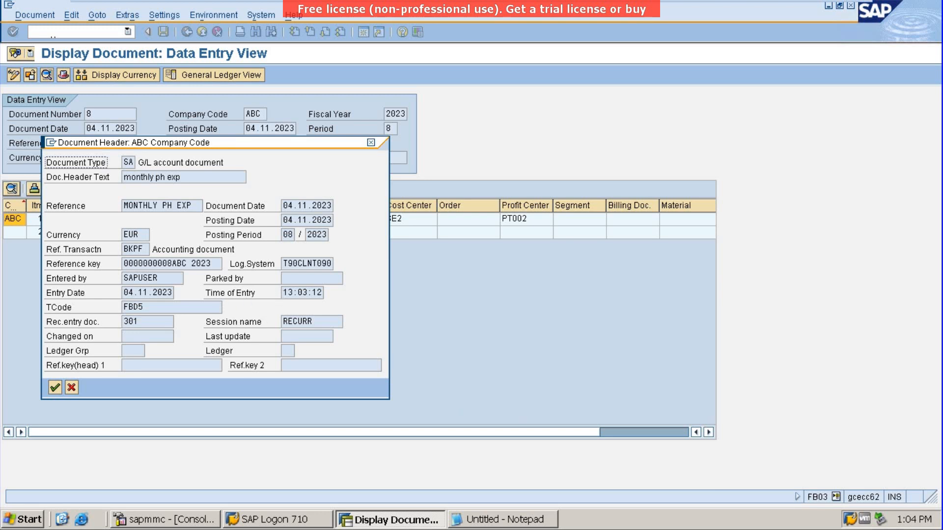
pyautogui.moveTo(911, 525)
pyautogui.click(370, 143)
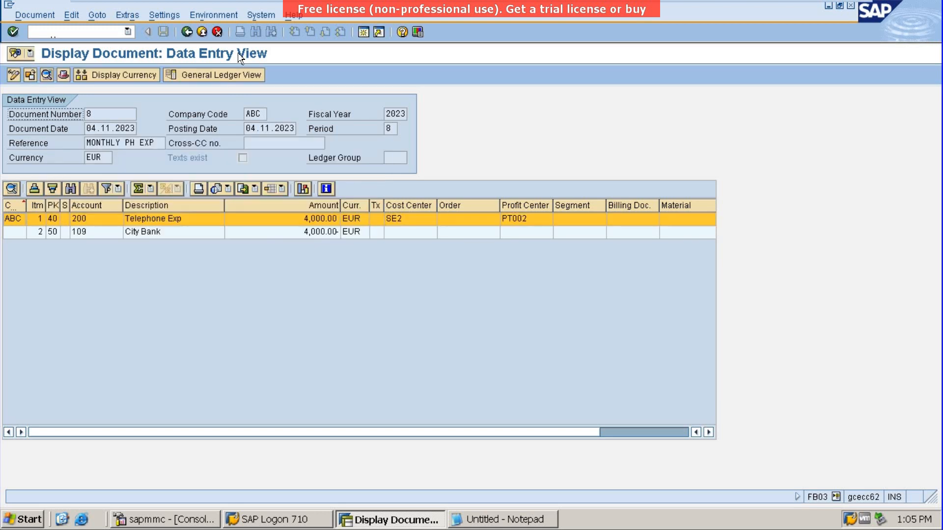
pyautogui.click(187, 32)
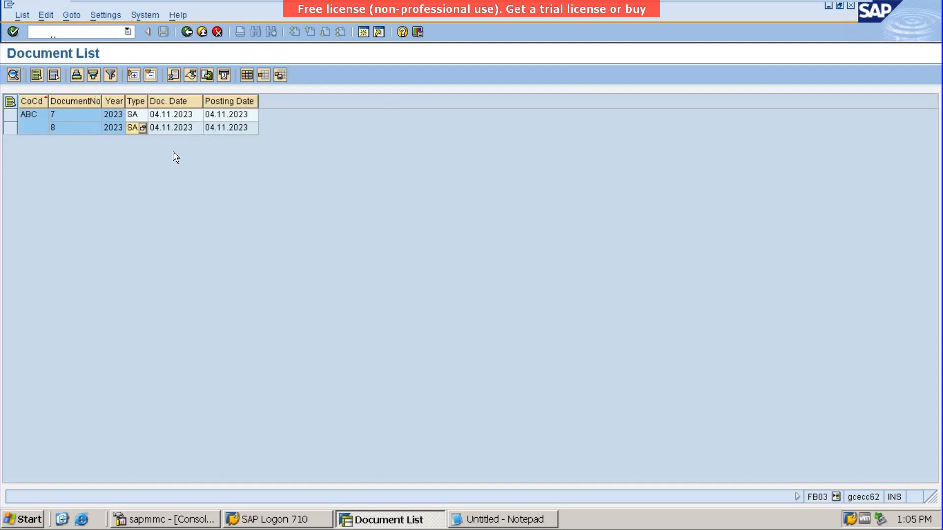
# Display document 7, check the time of entry in its document header, and return to the document list.
pyautogui.doubleClick(80, 116)
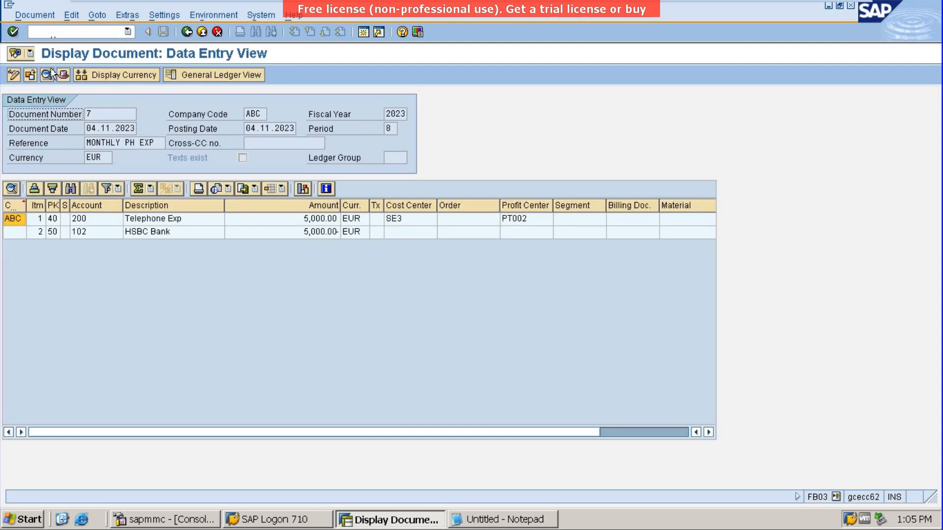
pyautogui.click(63, 75)
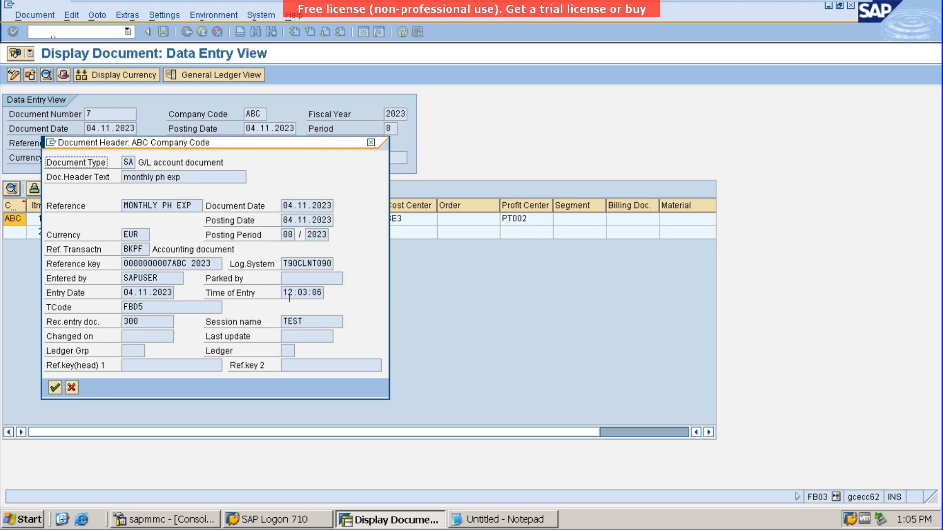
pyautogui.moveTo(285, 293); pyautogui.dragTo(324, 293)
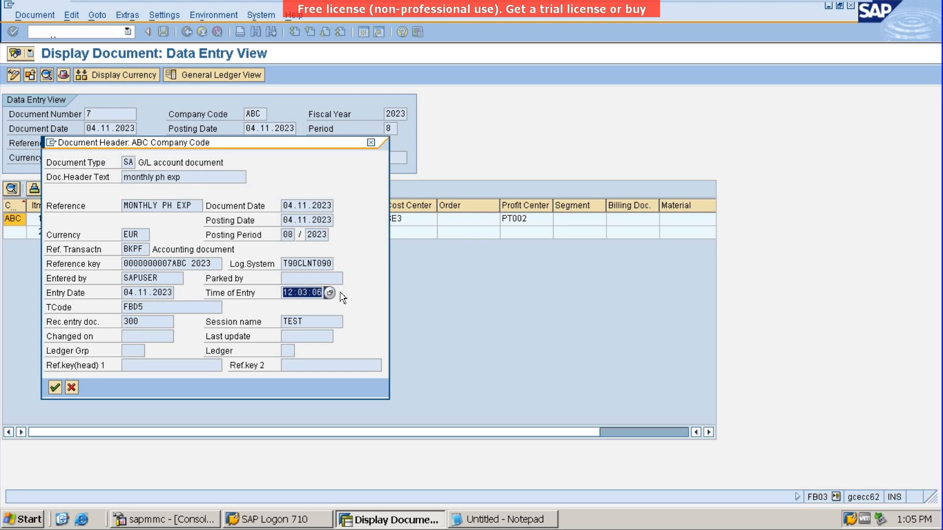
pyautogui.click(372, 142)
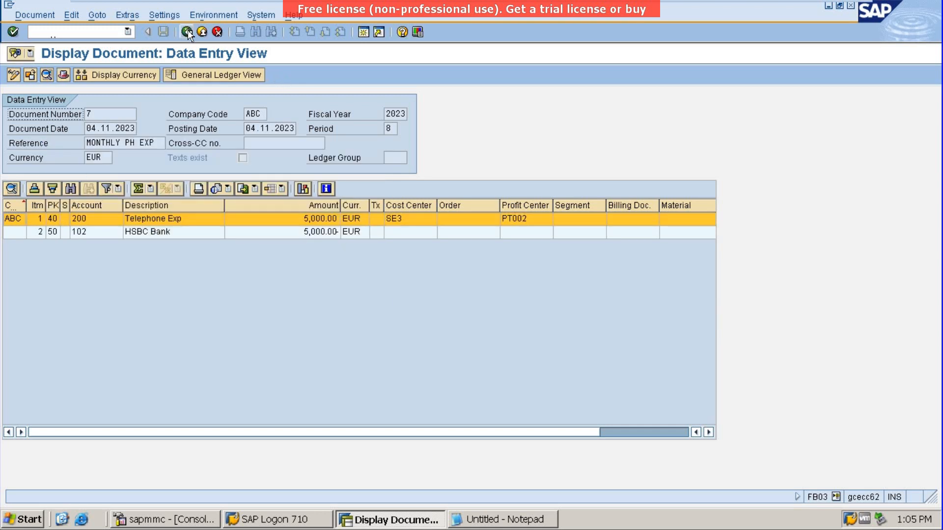
pyautogui.click(186, 32)
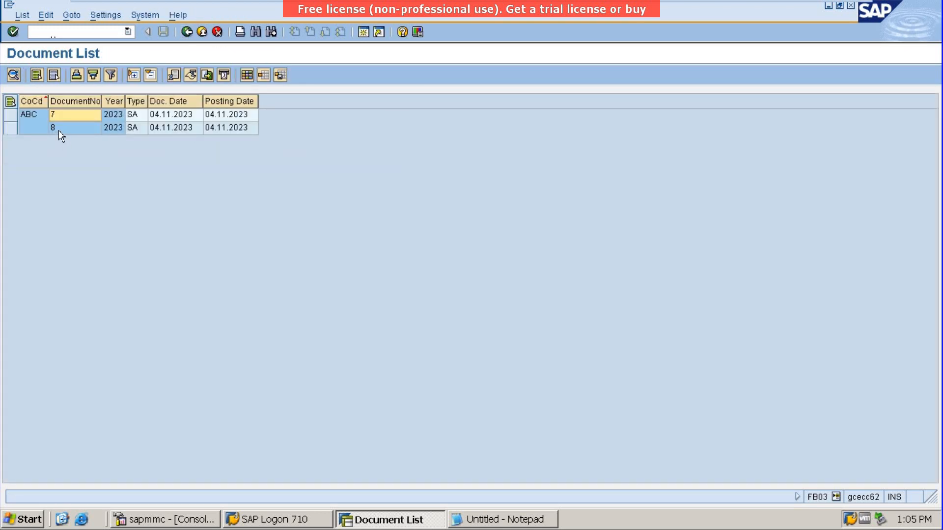
# Compare the expense and bank line items of documents 8 and 7, returning to the document list.
pyautogui.doubleClick(58, 131)
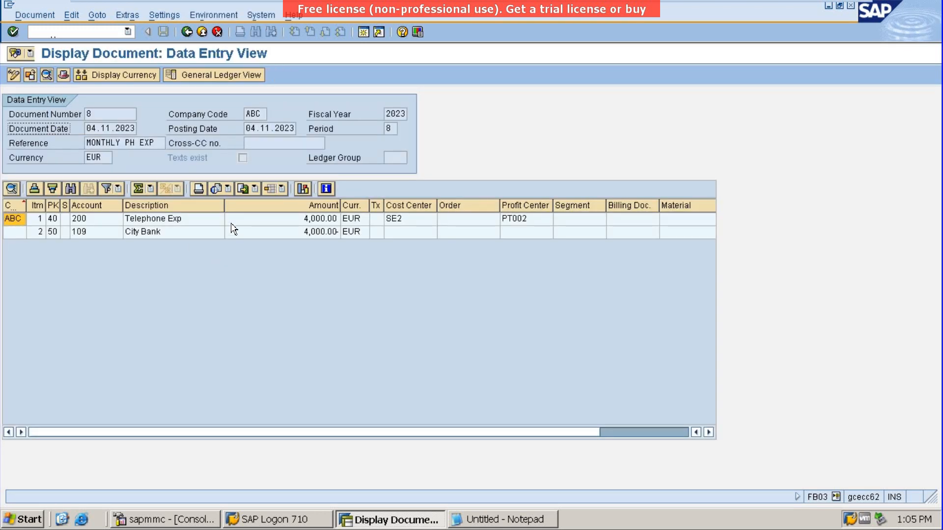
pyautogui.click(167, 223)
pyautogui.click(162, 236)
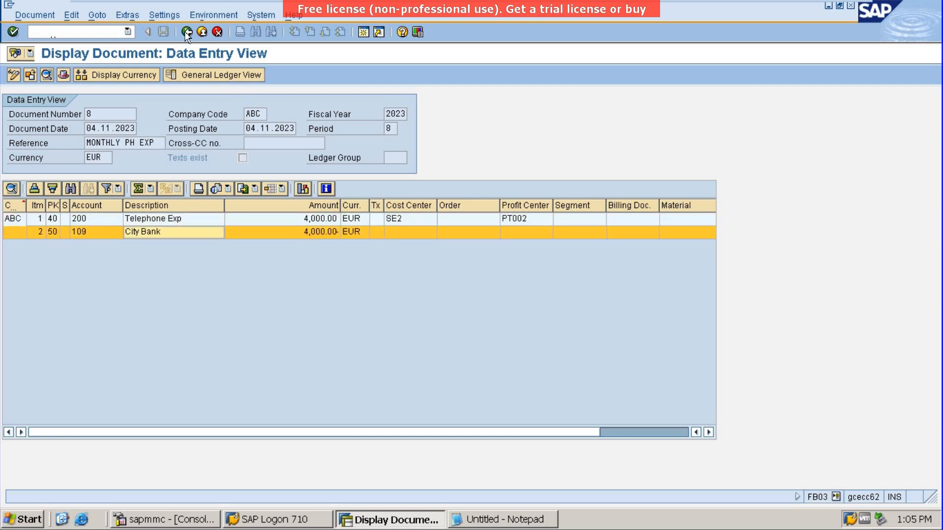
pyautogui.click(186, 33)
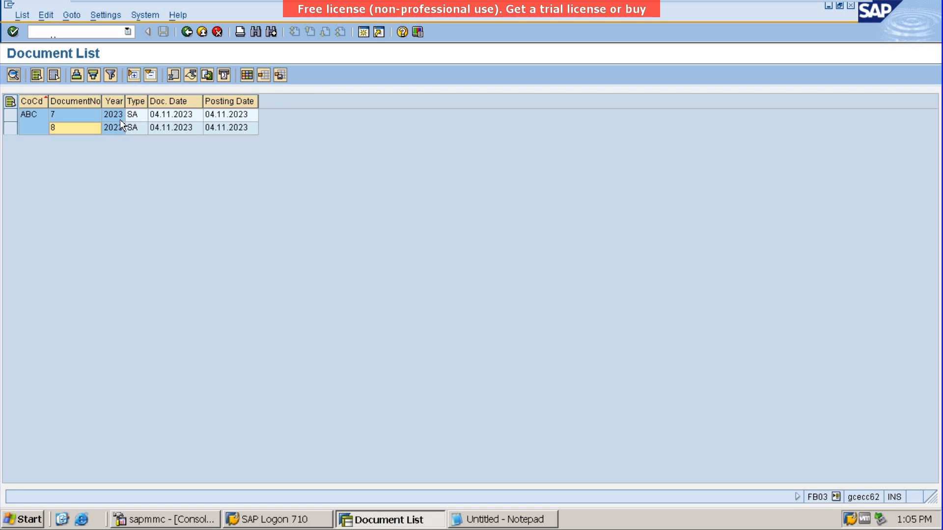
pyautogui.doubleClick(120, 119)
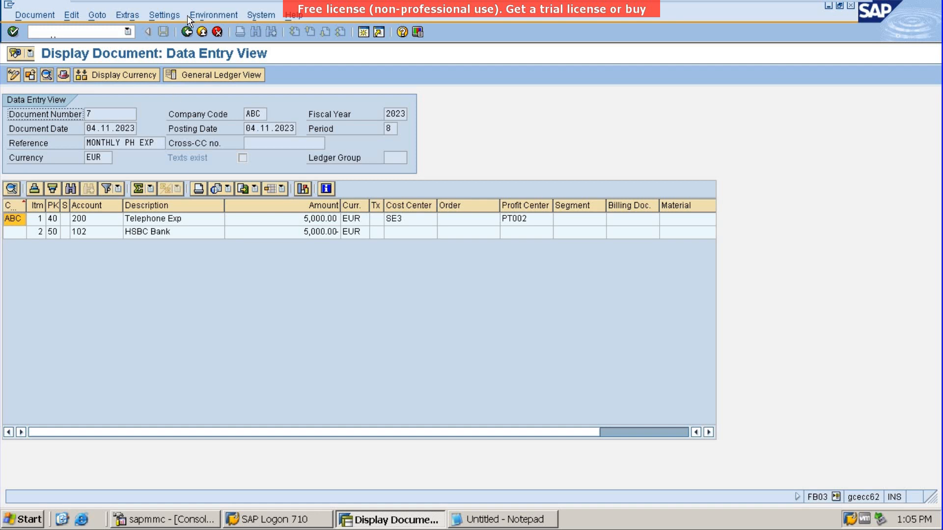
pyautogui.click(187, 32)
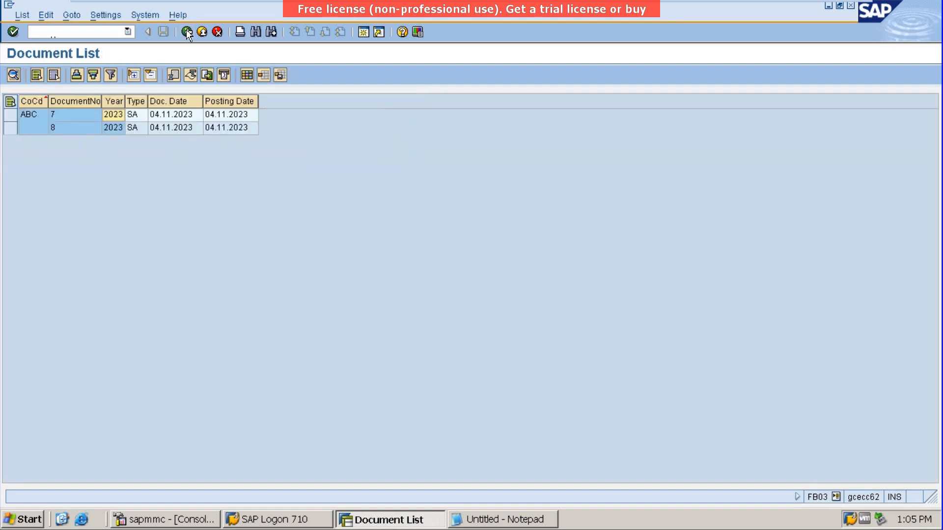
# Compare document 8's line items with the telephone expense and bank entry in the Notepad note, and return to the document list.
pyautogui.doubleClick(90, 127)
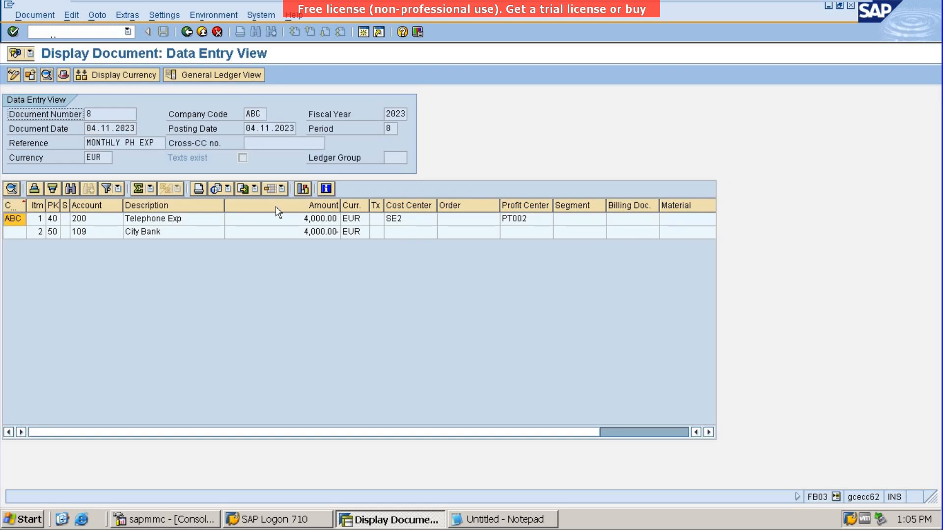
pyautogui.click(97, 111)
pyautogui.click(525, 524)
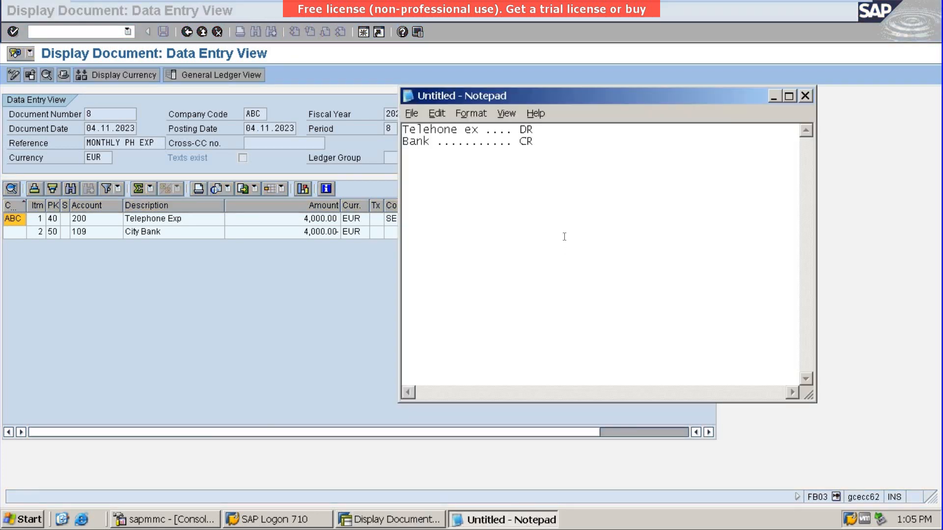
pyautogui.moveTo(545, 142); pyautogui.dragTo(403, 129)
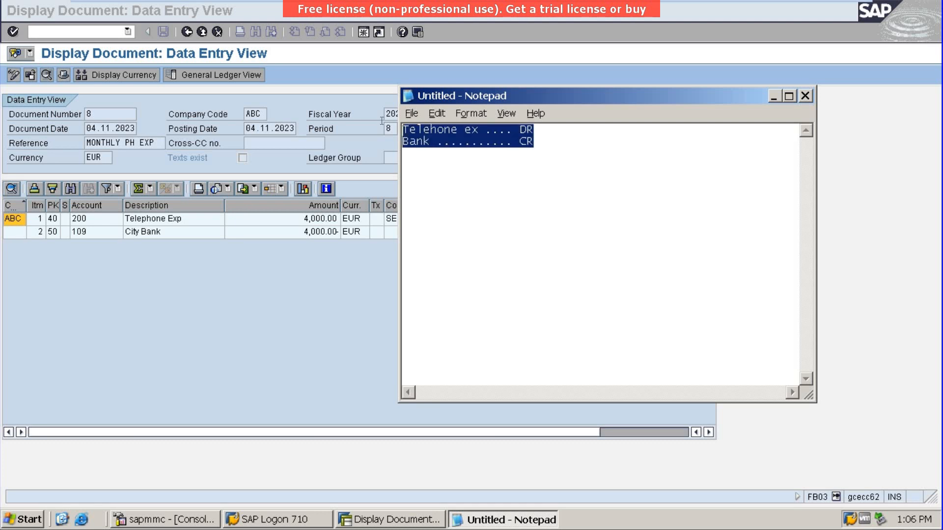
pyautogui.click(584, 226)
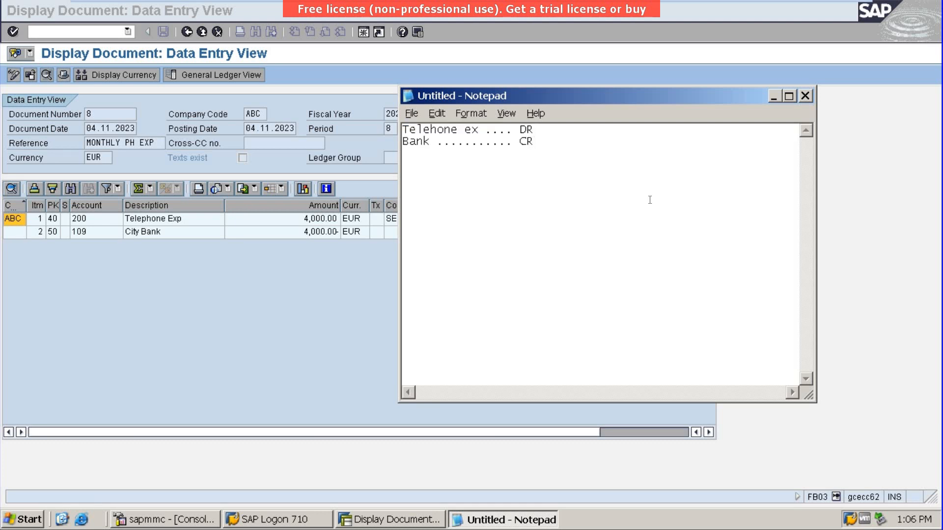
pyautogui.click(779, 99)
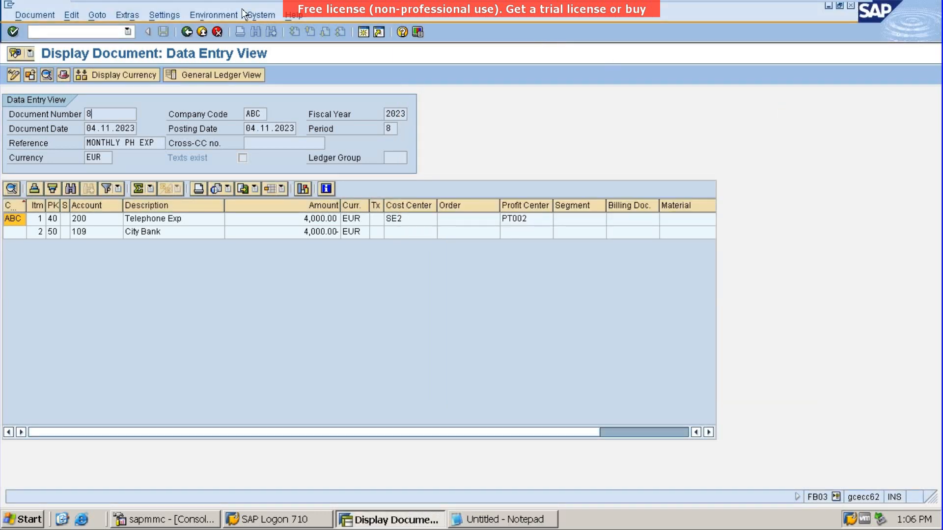
pyautogui.click(203, 31)
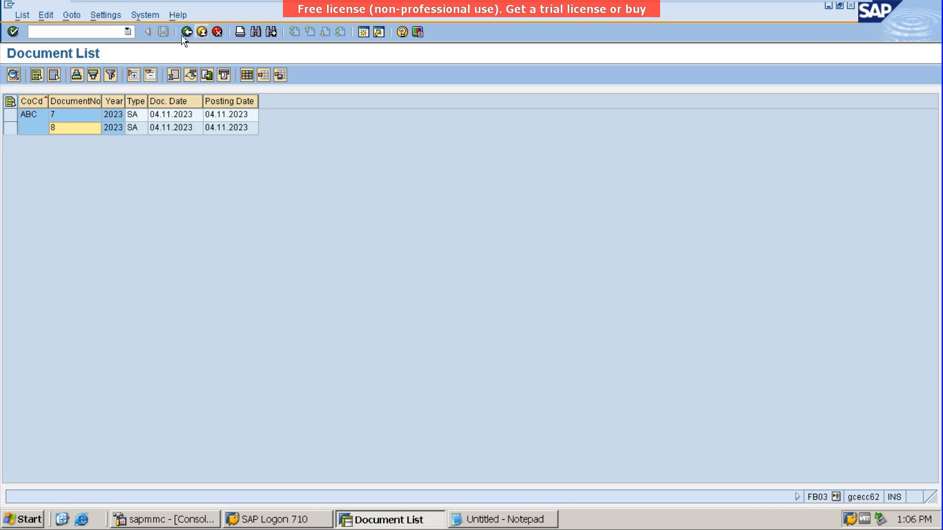
# Leave the document list results and open the job selection in transaction SM37.
pyautogui.click(107, 34)
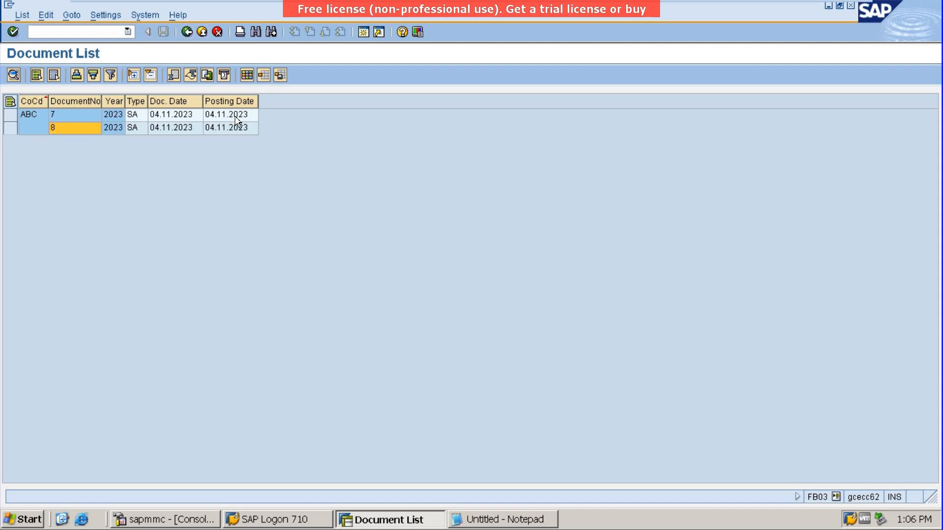
pyautogui.click(200, 33)
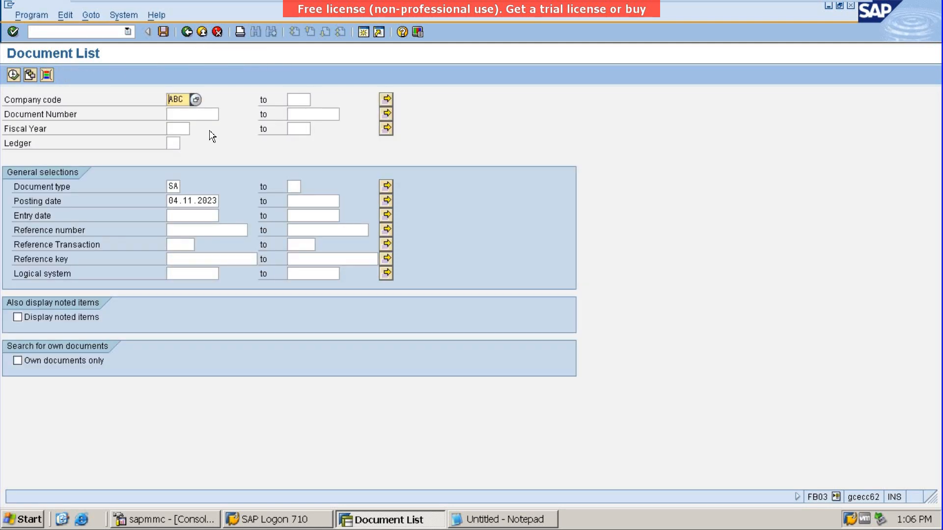
pyautogui.click(37, 30)
pyautogui.write('/')
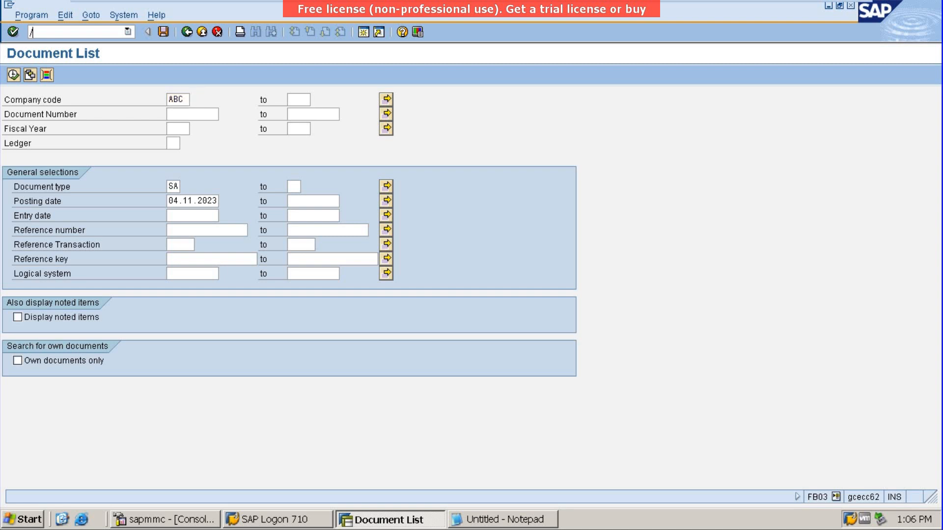
pyautogui.write('nsm37')
pyautogui.press('Return')
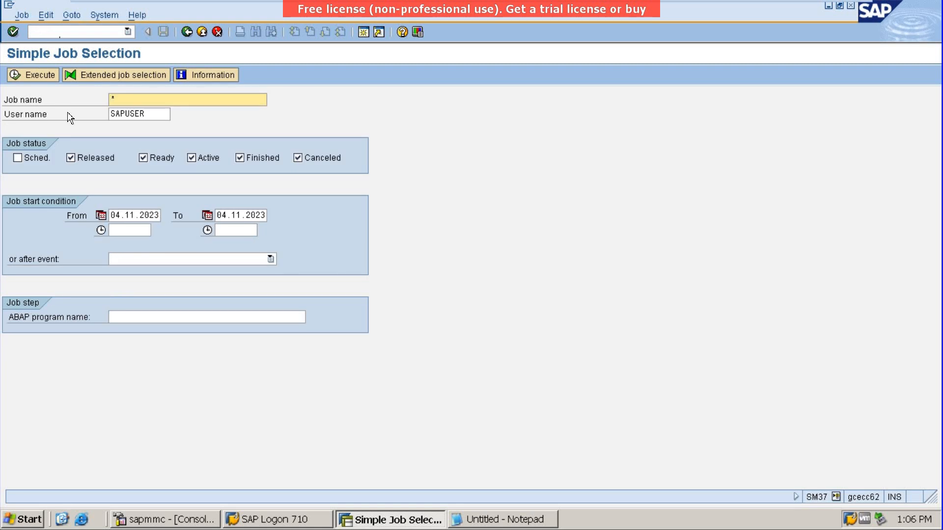
# List the jobs for 04.11.2023 and open repeat scheduling for the finished RECURR job.
pyautogui.click(40, 77)
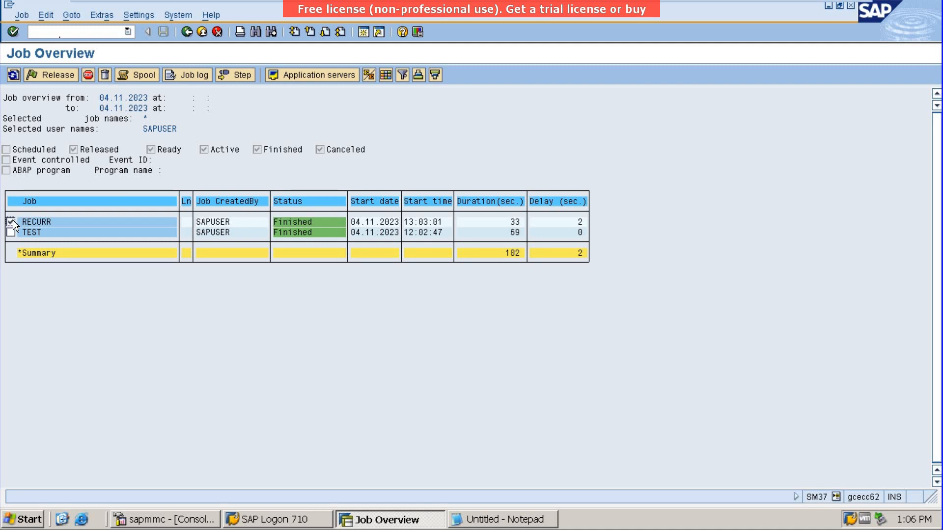
pyautogui.click(22, 16)
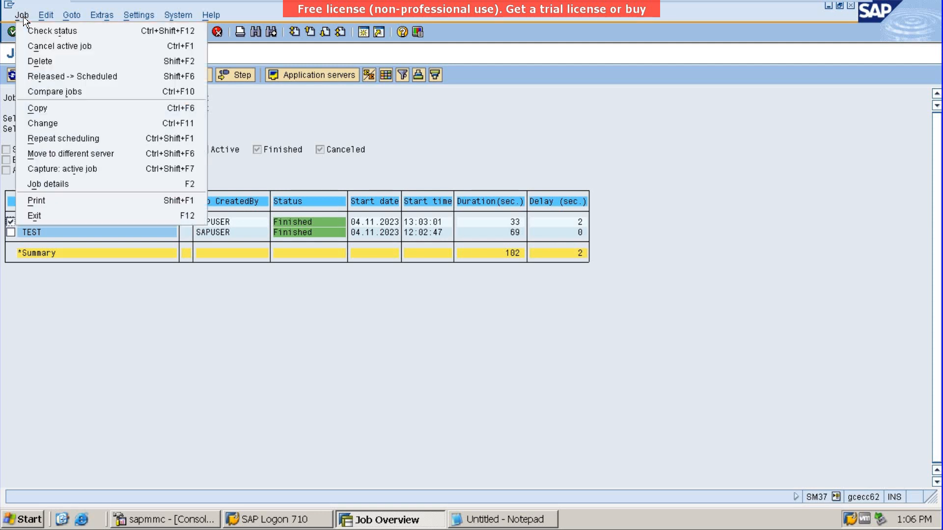
pyautogui.click(126, 139)
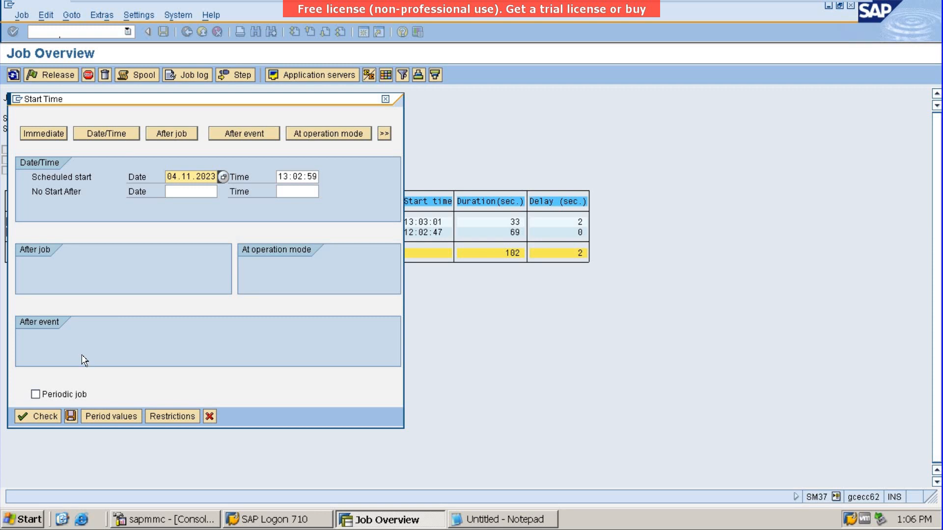
# Mark the repeated job as periodic and set its scheduled start date to 01.12.2023.
pyautogui.click(35, 394)
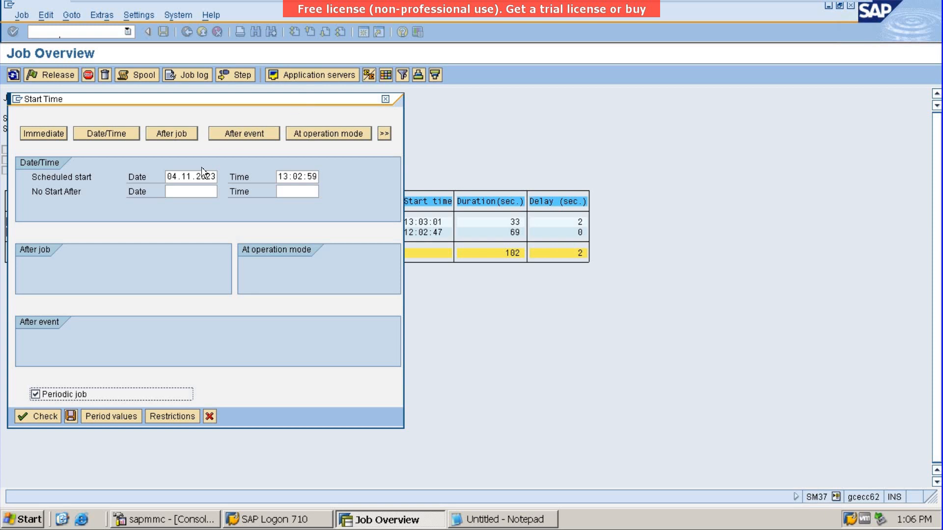
pyautogui.click(183, 177)
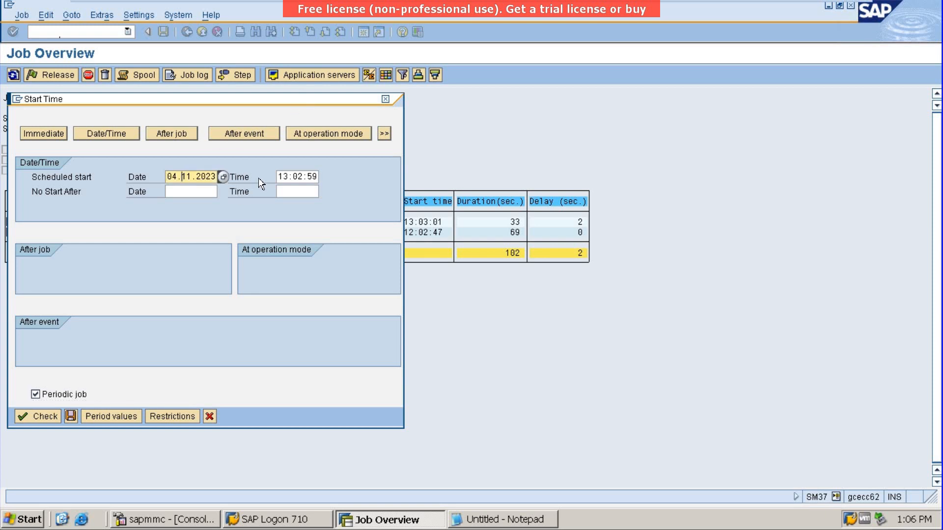
pyautogui.click(224, 177)
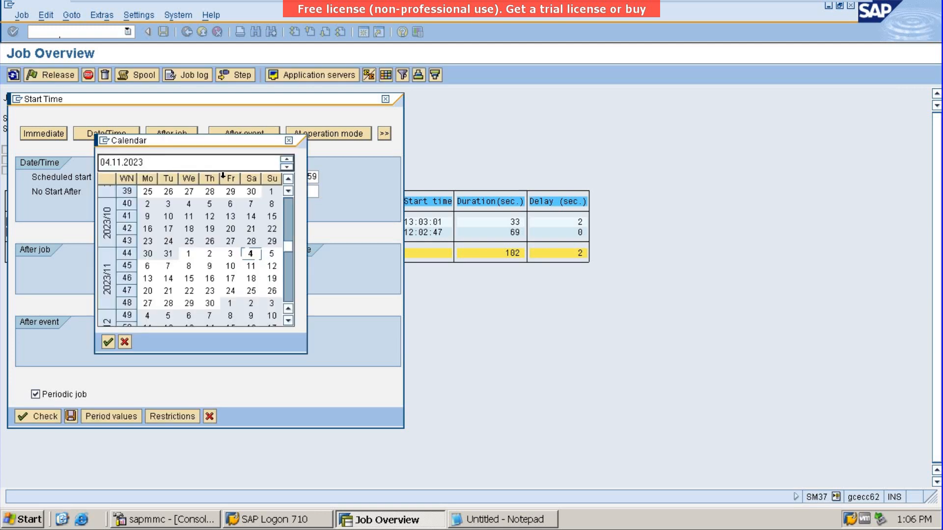
pyautogui.doubleClick(230, 304)
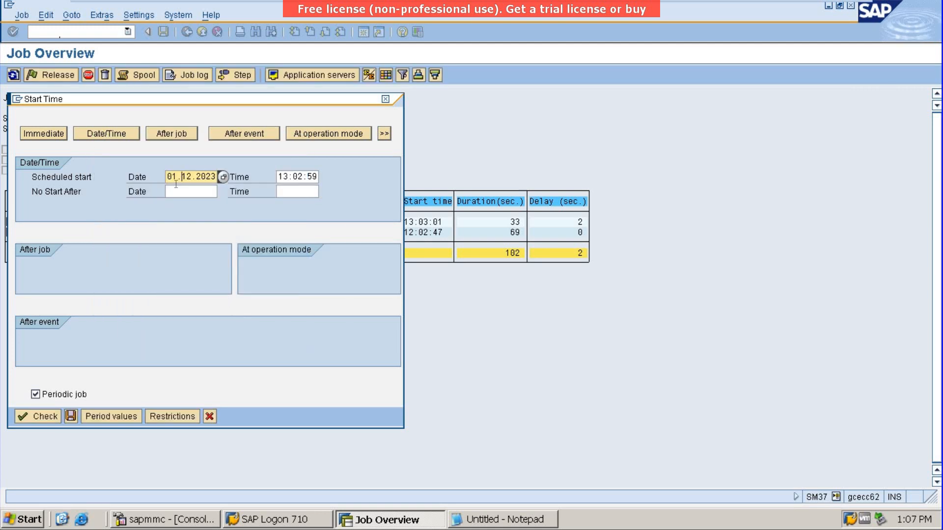
# Set the job's No Start After date to 01.12.2024.
pyautogui.click(178, 191)
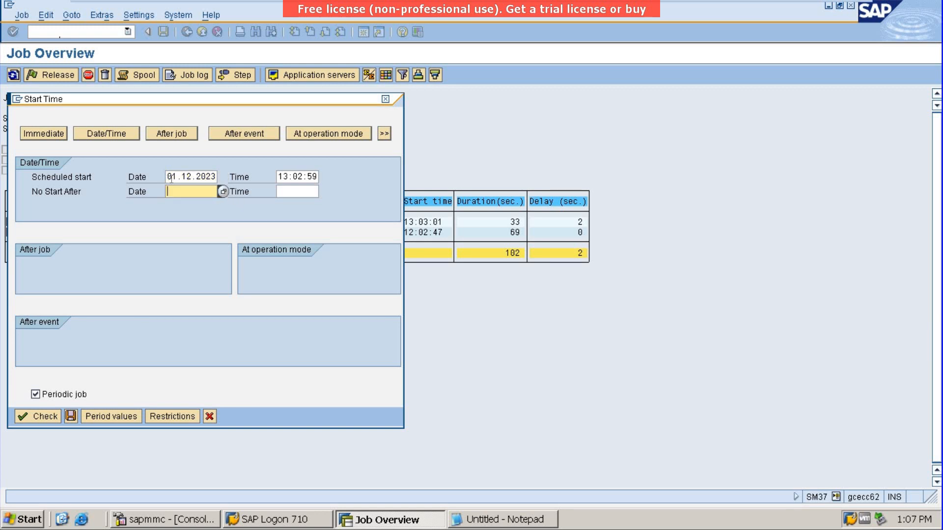
pyautogui.moveTo(169, 177); pyautogui.dragTo(222, 181)
pyautogui.hotkey('ctrl', 'c')
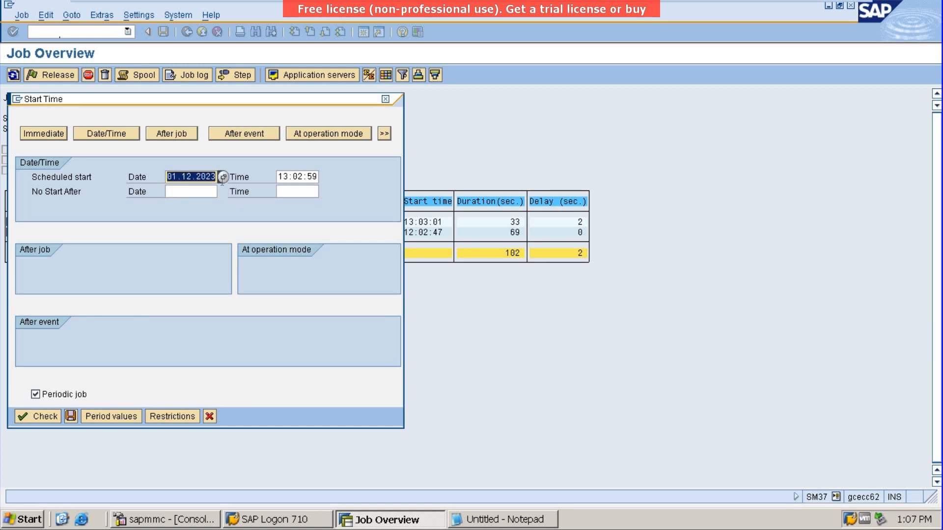
pyautogui.click(197, 191)
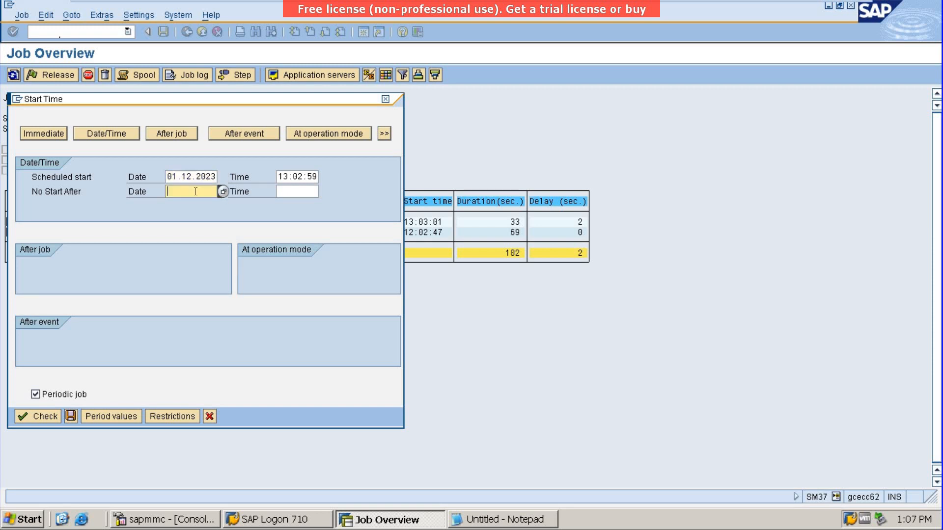
pyautogui.hotkey('ctrl', 'v')
# Set the job's No Start After time to 20:20:20.
pyautogui.click(299, 195)
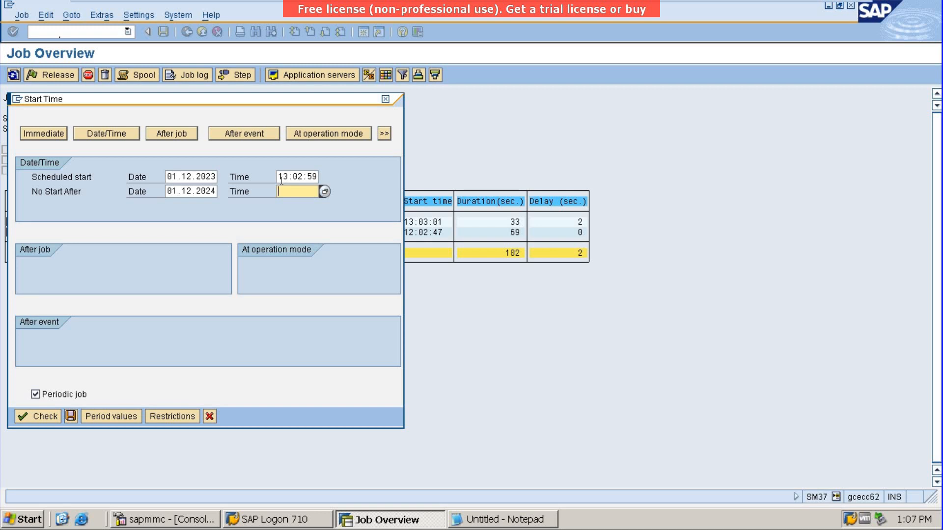
pyautogui.write('00:00:')
pyautogui.press('BackSpace')
pyautogui.press('BackSpace')
pyautogui.press('BackSpace')
pyautogui.press('BackSpace')
pyautogui.press('BackSpace')
pyautogui.press('BackSpace')
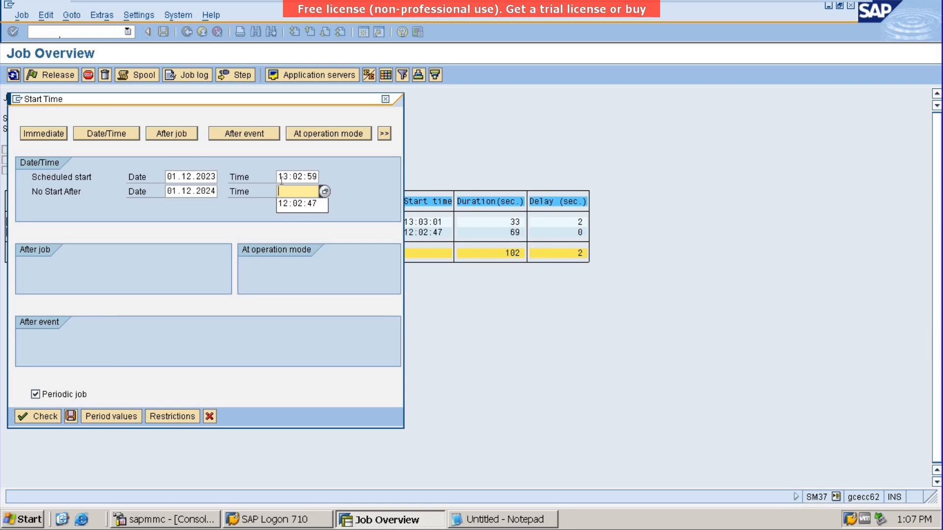
pyautogui.write('20.')
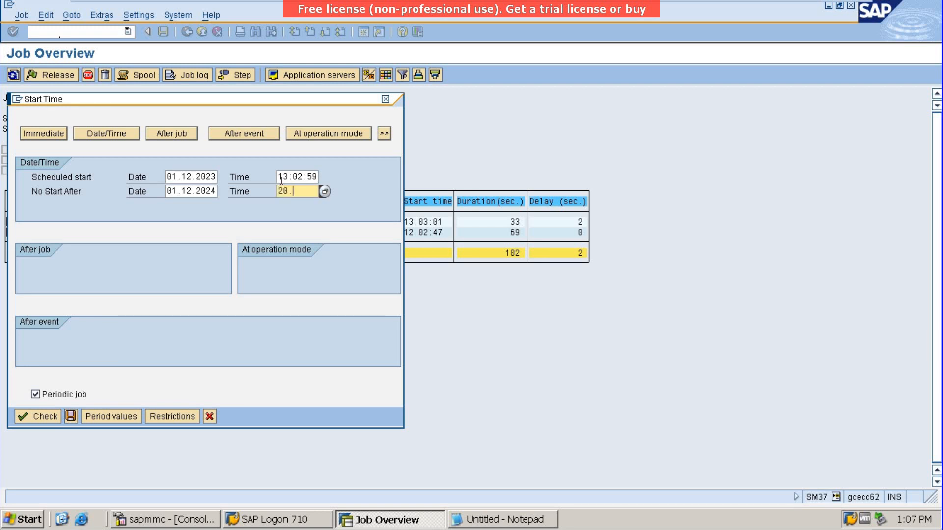
pyautogui.write(':20:20')
# Save a monthly period for the job and check its start time settings.
pyautogui.click(121, 417)
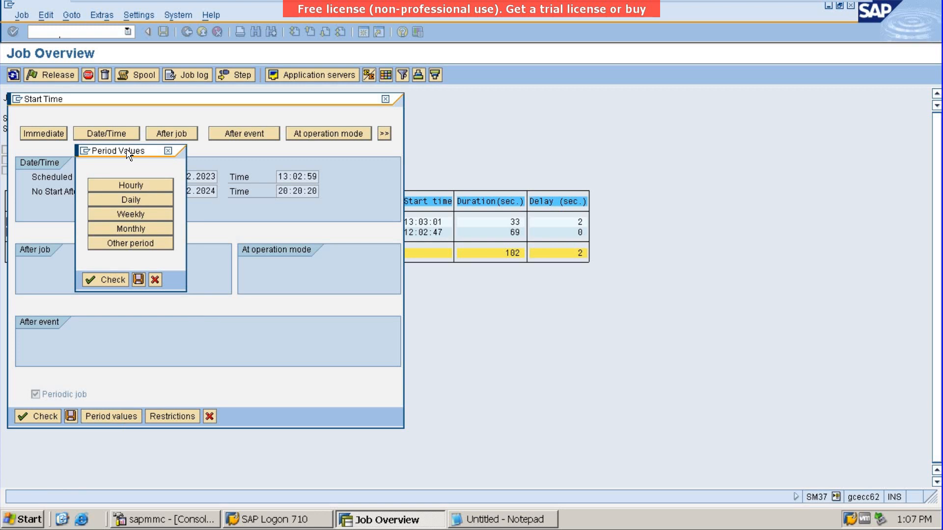
pyautogui.moveTo(126, 148); pyautogui.dragTo(175, 165)
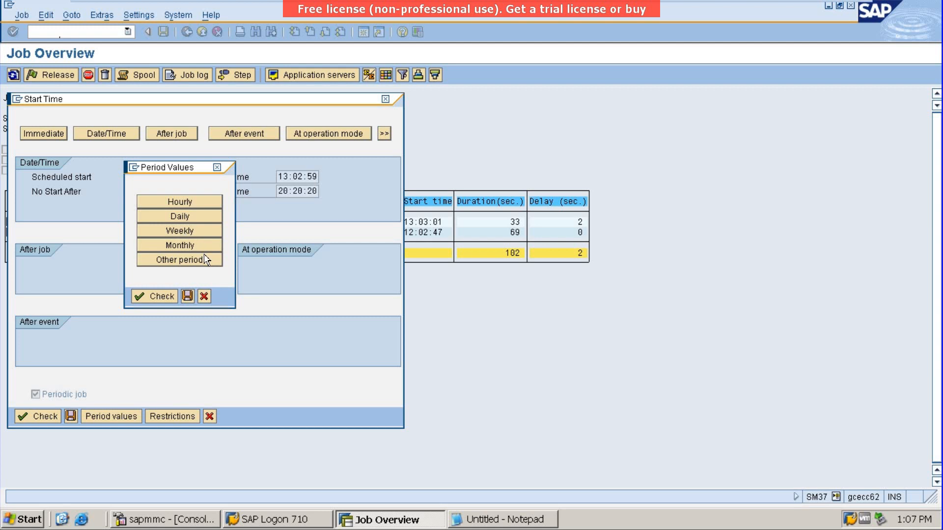
pyautogui.click(164, 244)
pyautogui.click(186, 297)
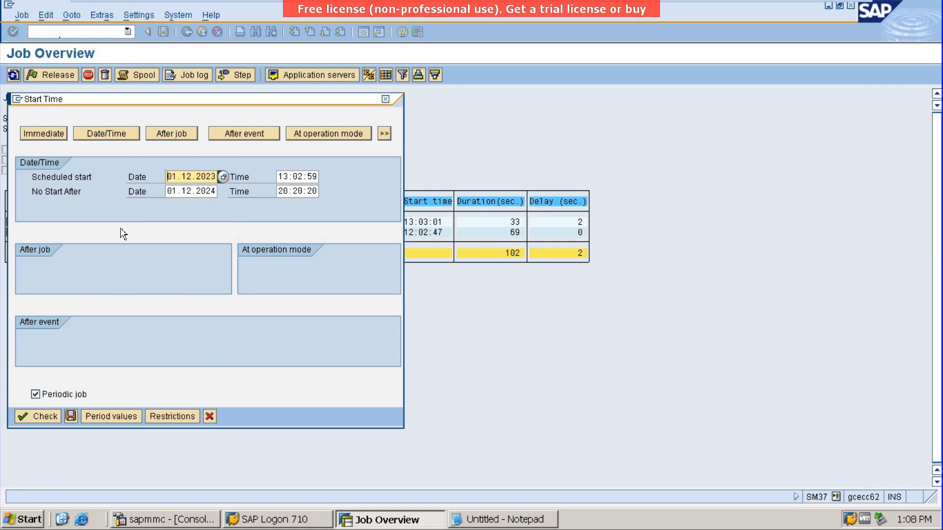
pyautogui.click(28, 417)
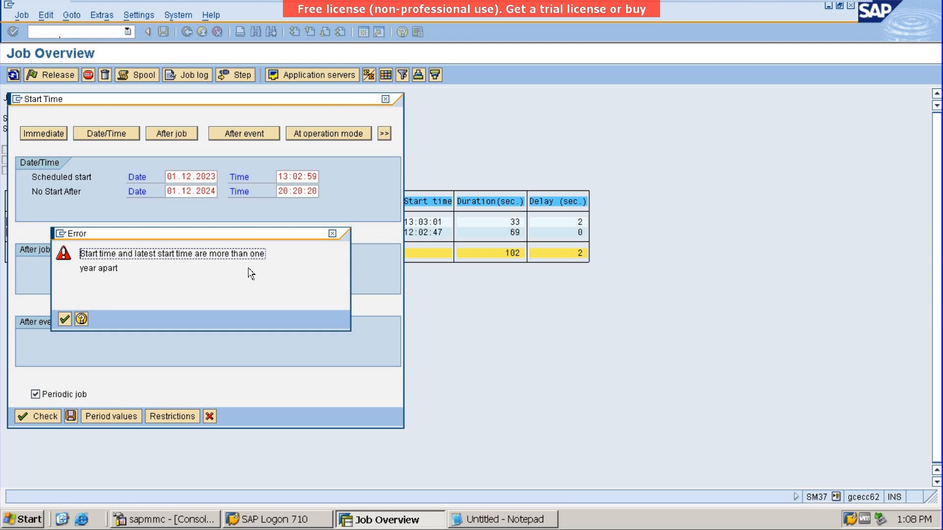
pyautogui.press('Return')
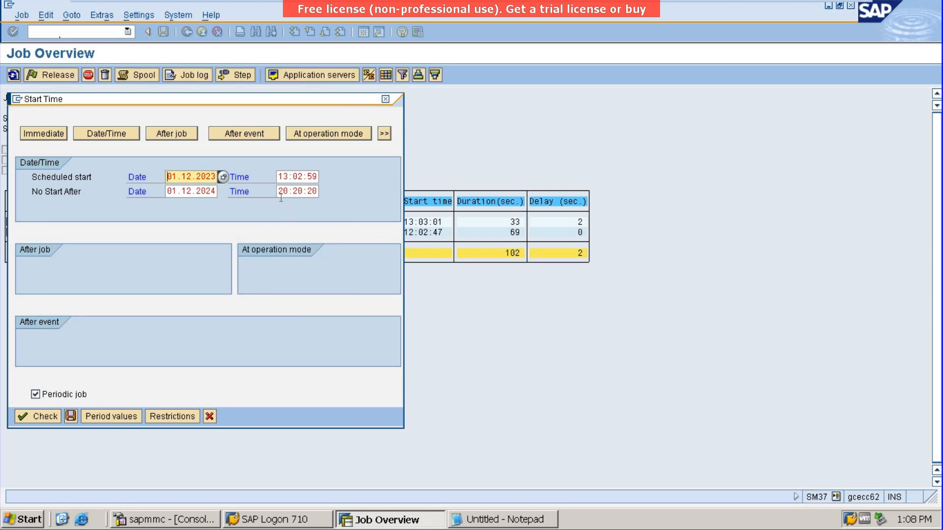
# Set the No Start After time to 13:02:59, matching the scheduled start time, and recheck the settings.
pyautogui.moveTo(279, 175); pyautogui.dragTo(323, 179)
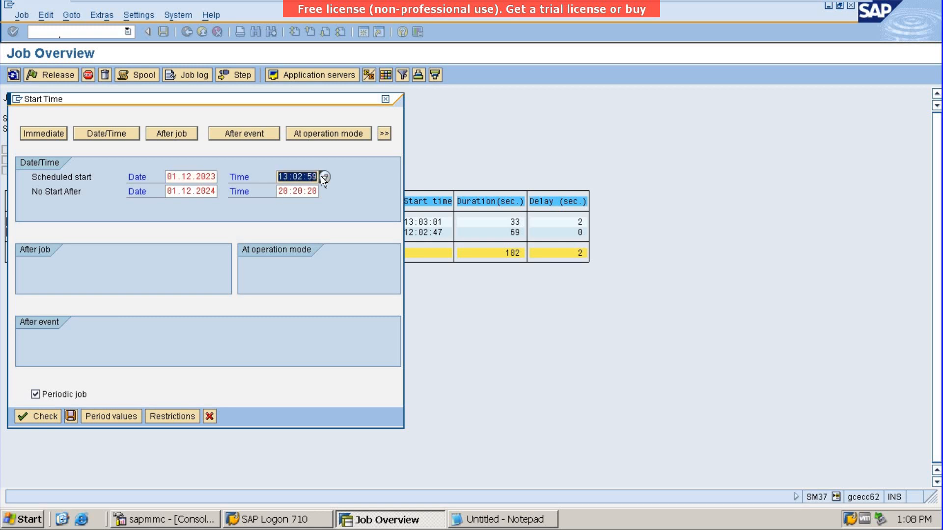
pyautogui.click(279, 192)
pyautogui.doubleClick(295, 196)
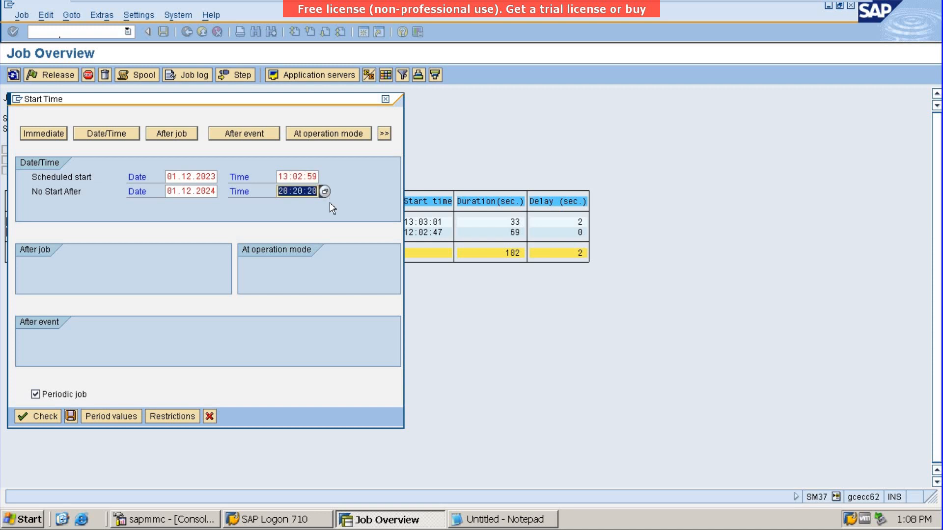
pyautogui.press('Delete')
pyautogui.write('13:02:59')
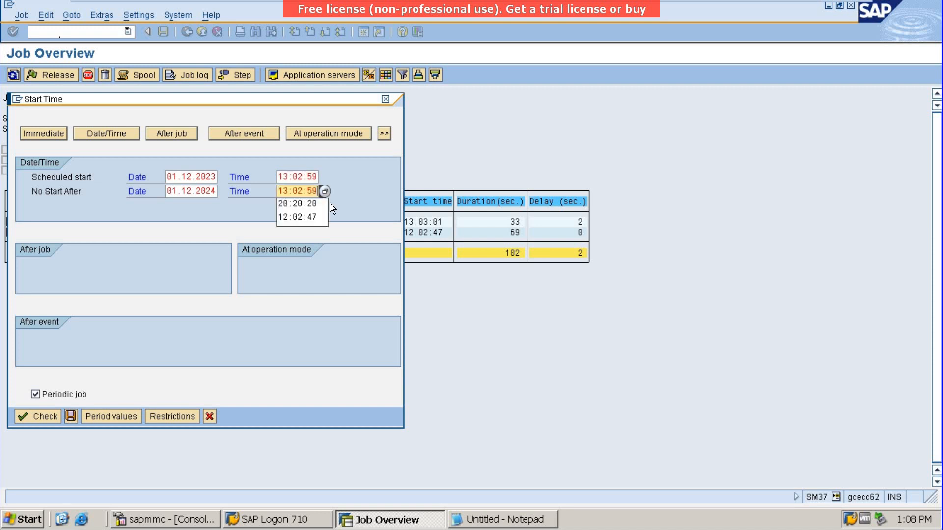
pyautogui.press('Return')
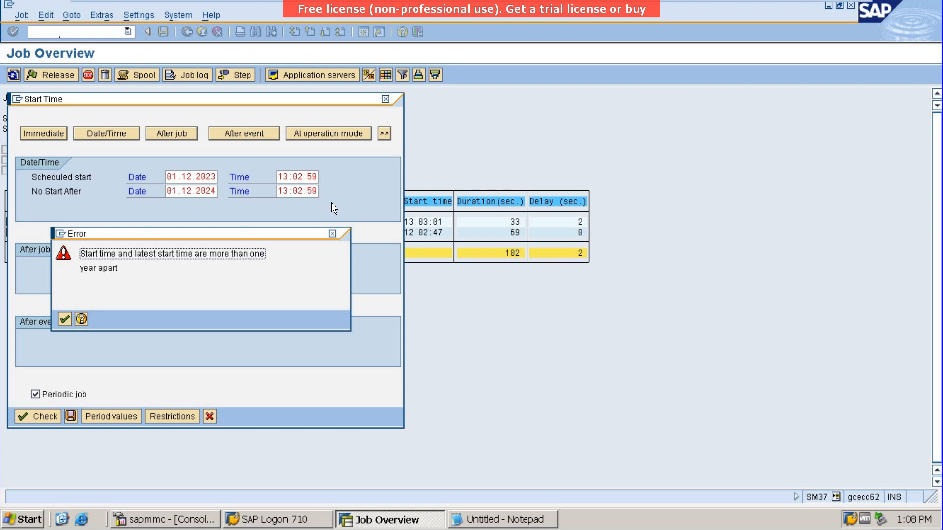
pyautogui.click(334, 235)
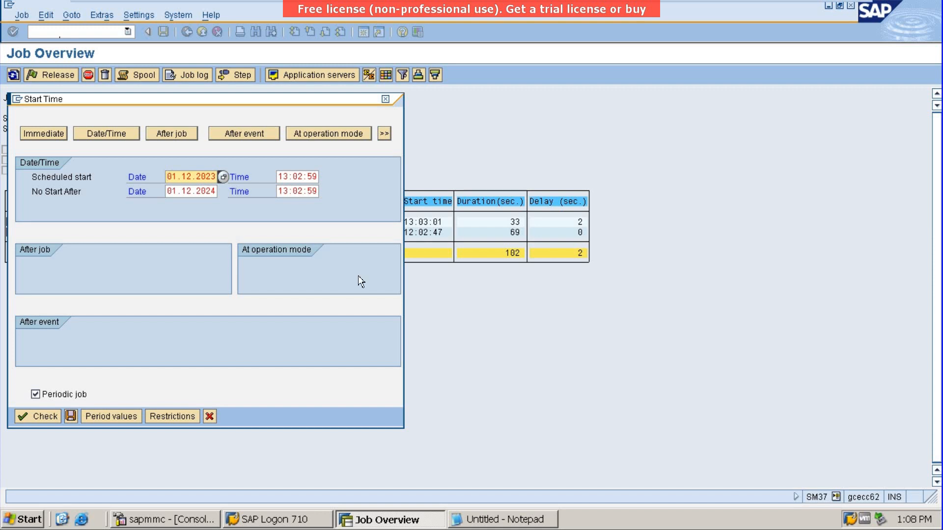
# Set the No Start After time to 13:01:59 and check the settings again.
pyautogui.press('Tab')
pyautogui.press('Tab')
pyautogui.press('Tab')
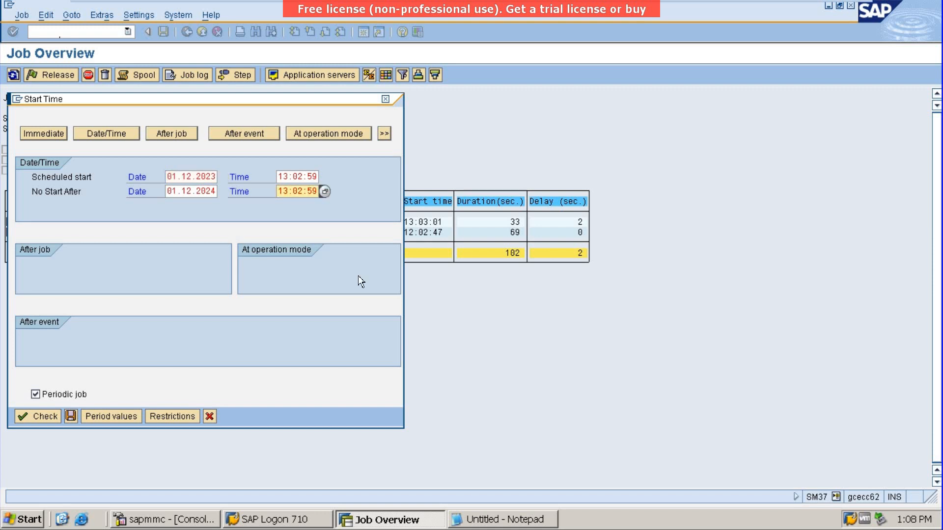
pyautogui.press('BackSpace')
pyautogui.write('1')
pyautogui.press('Return')
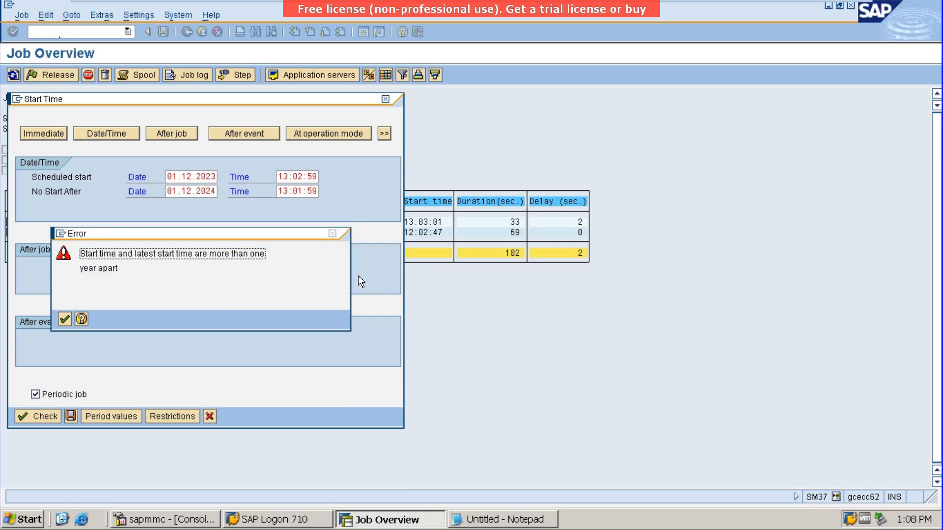
pyautogui.press('Return')
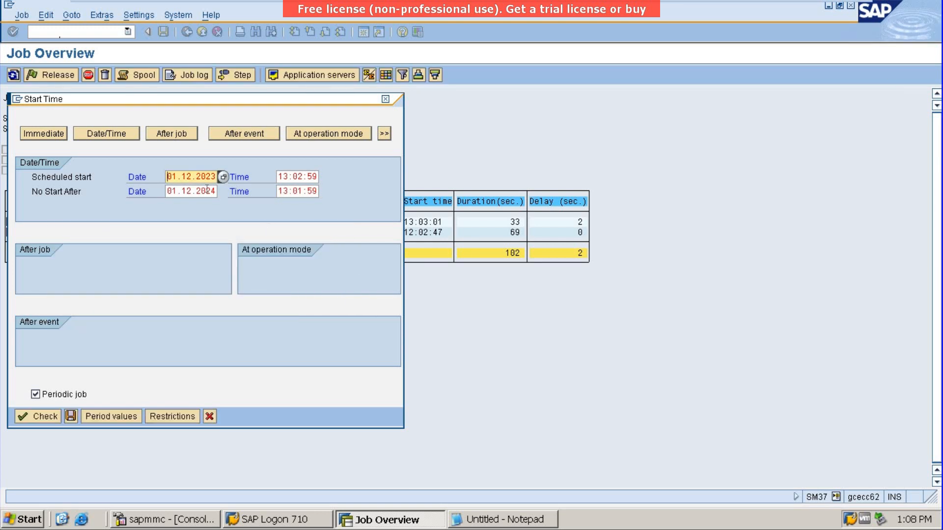
# Set the scheduled start date to 02.12.2023, check the settings and save the periodic schedule.
pyautogui.click(207, 191)
pyautogui.click(190, 177)
pyautogui.press('BackSpace')
pyautogui.write('2')
pyautogui.press('Return')
pyautogui.click(37, 417)
pyautogui.click(70, 413)
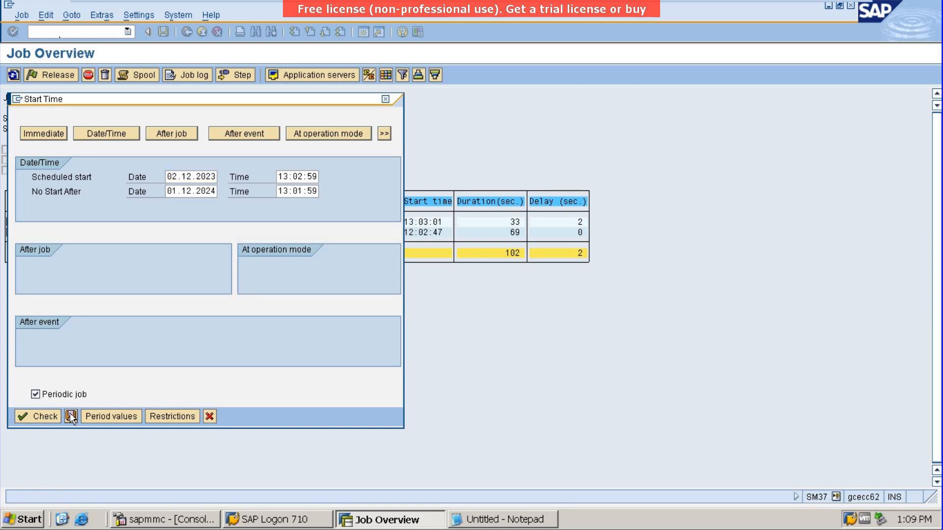
# Refresh the job overview, then list the jobs again with the selection end date extended to 04.11.2024.
pyautogui.click(13, 75)
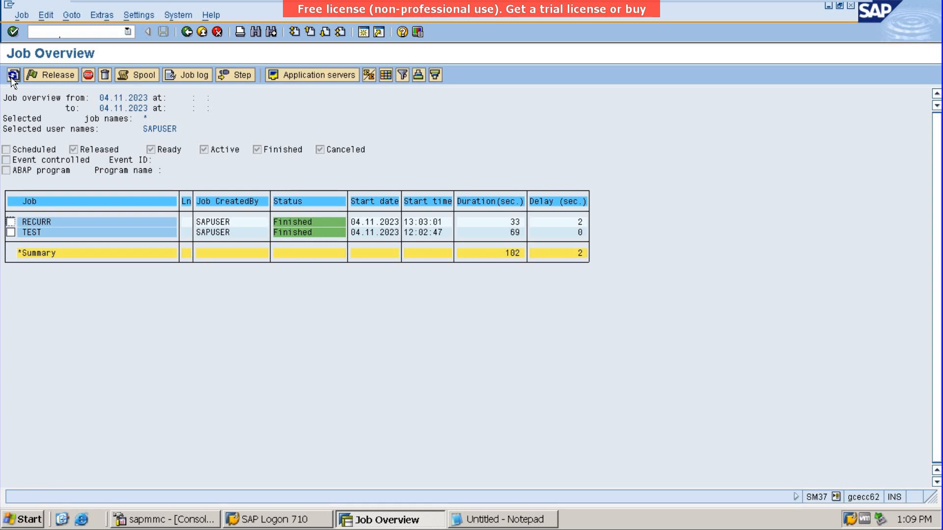
pyautogui.click(185, 32)
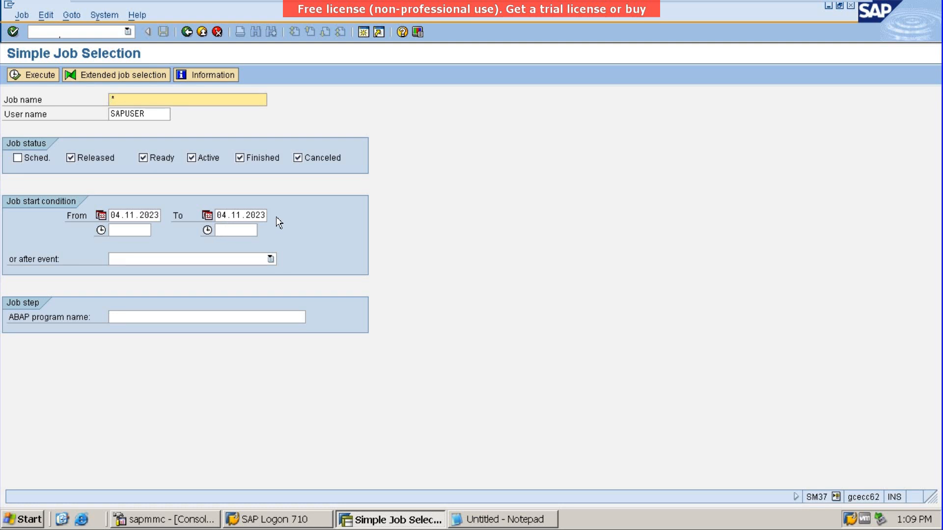
pyautogui.click(263, 217)
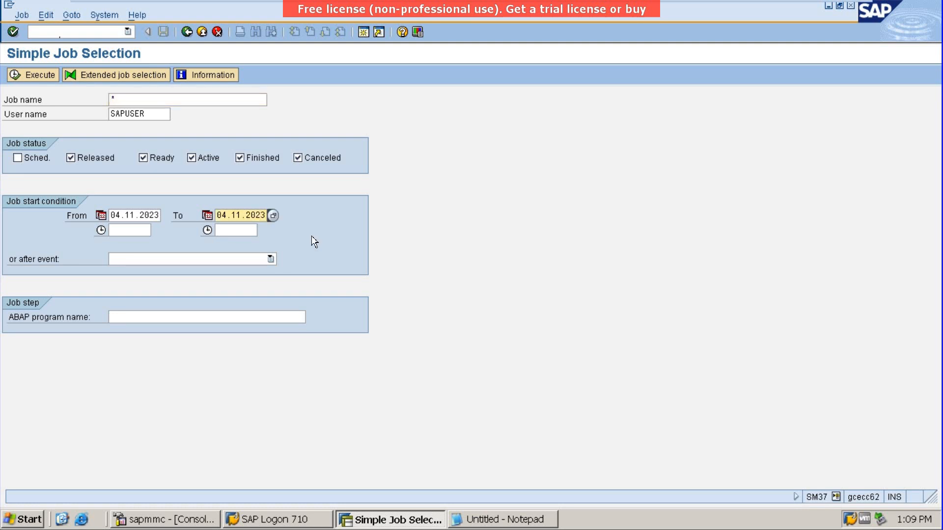
pyautogui.press('BackSpace')
pyautogui.write('4')
pyautogui.click(14, 76)
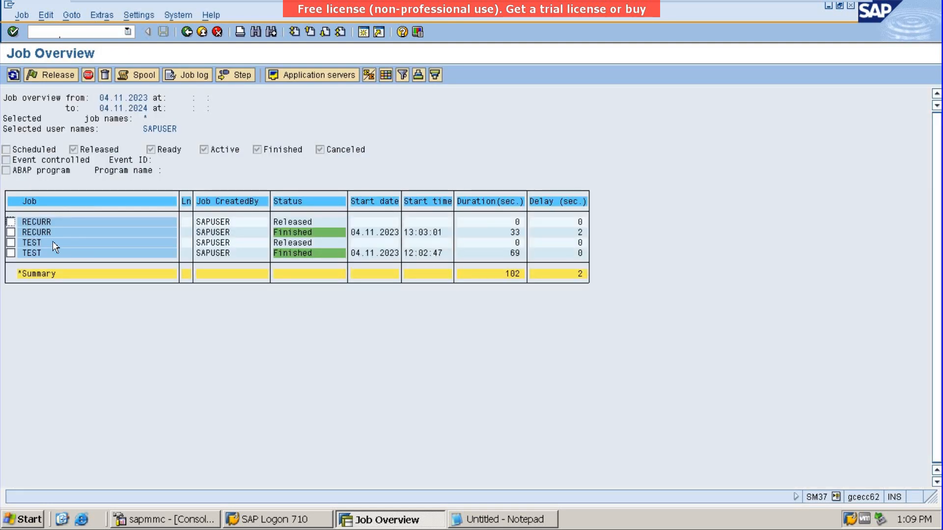
# Check the job log of the released RECURR job and display its details to review the job frequency.
pyautogui.click(11, 222)
pyautogui.click(200, 73)
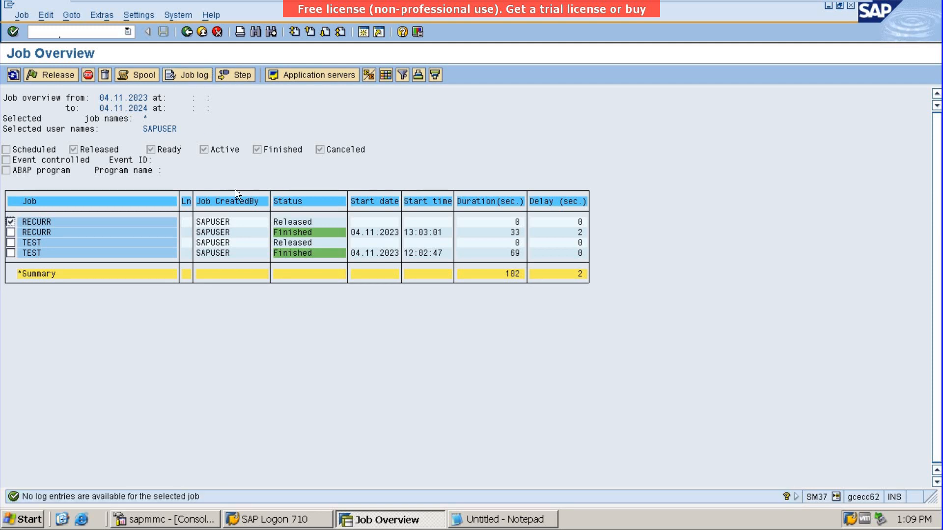
pyautogui.doubleClick(221, 222)
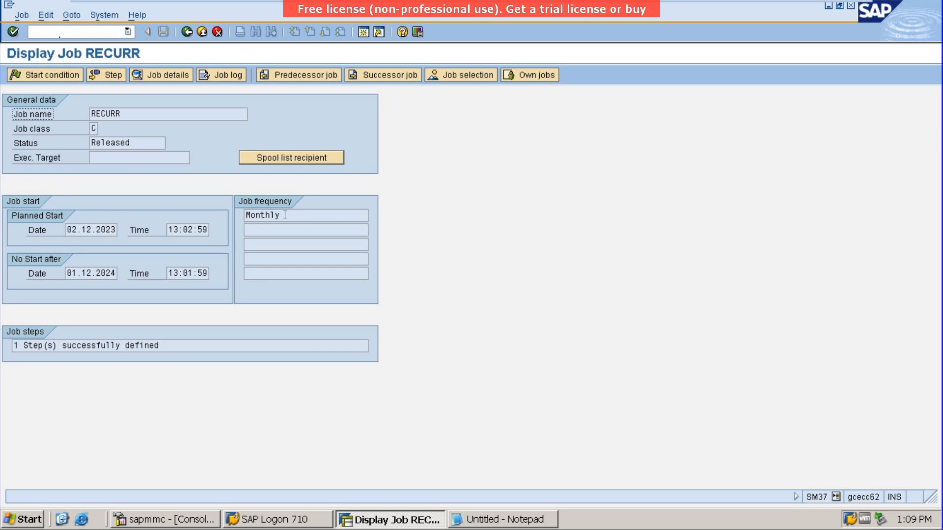
pyautogui.moveTo(285, 215); pyautogui.dragTo(239, 215)
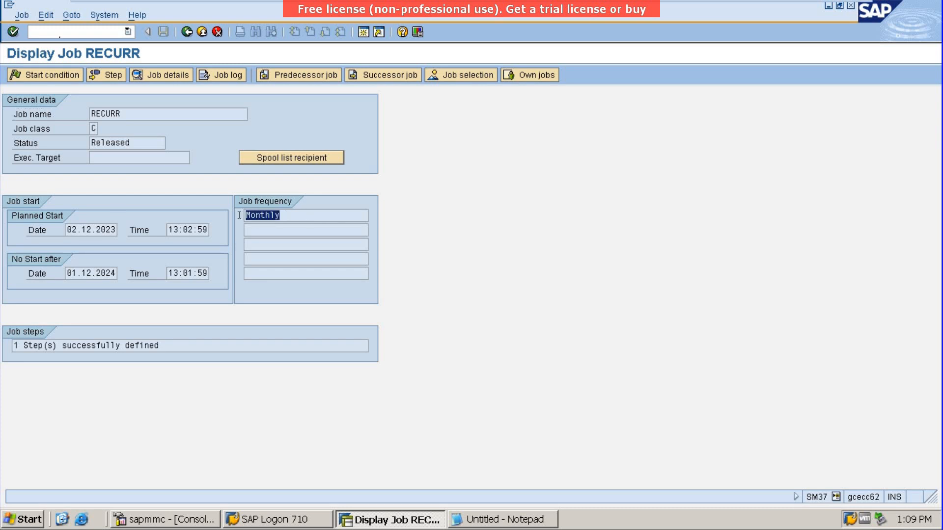